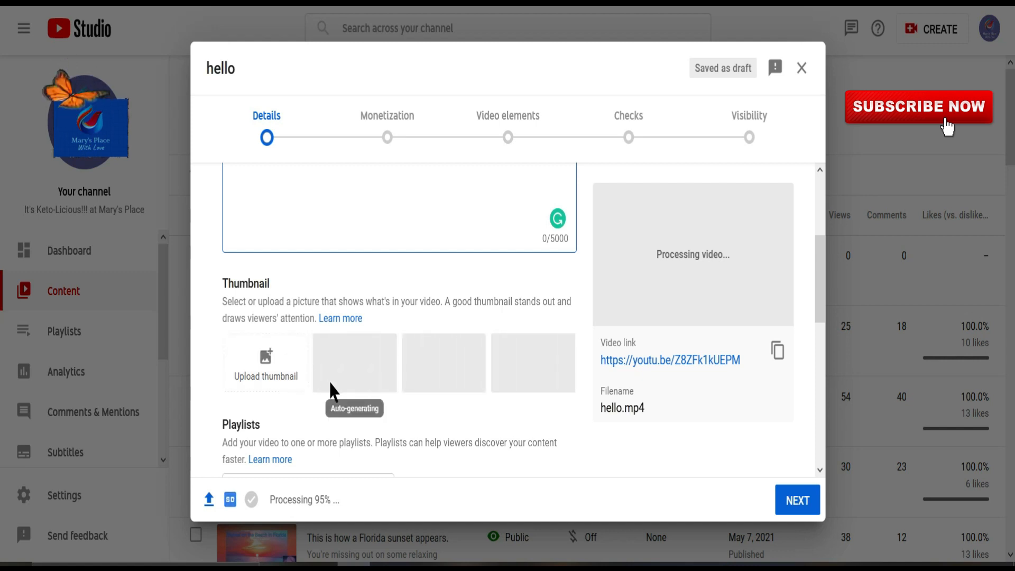
- Expand the additional settings in the details of the hello video upload
scroll(330, 391, "down", 5)
scroll(362, 282, "down", 1)
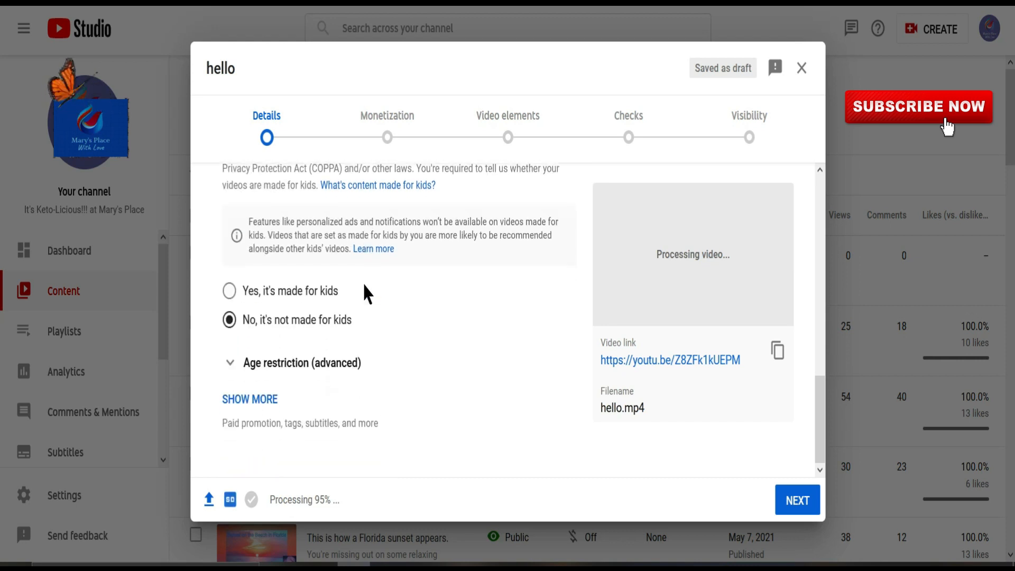
left_click(248, 399)
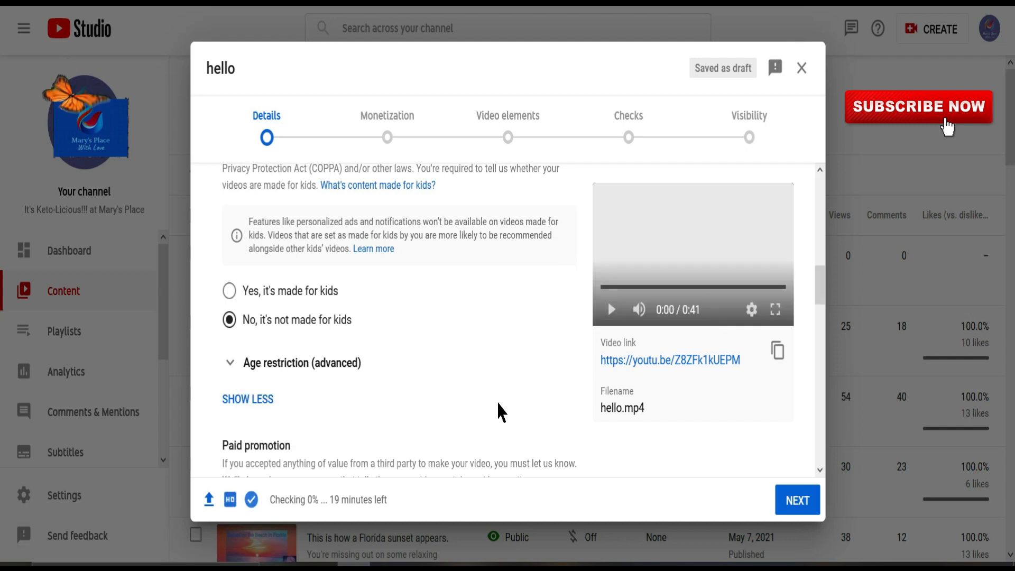
- Review the additional video settings, from paid promotion and tags through license, Shorts permissions, category, and comments and ratings
scroll(465, 360, "down", 3)
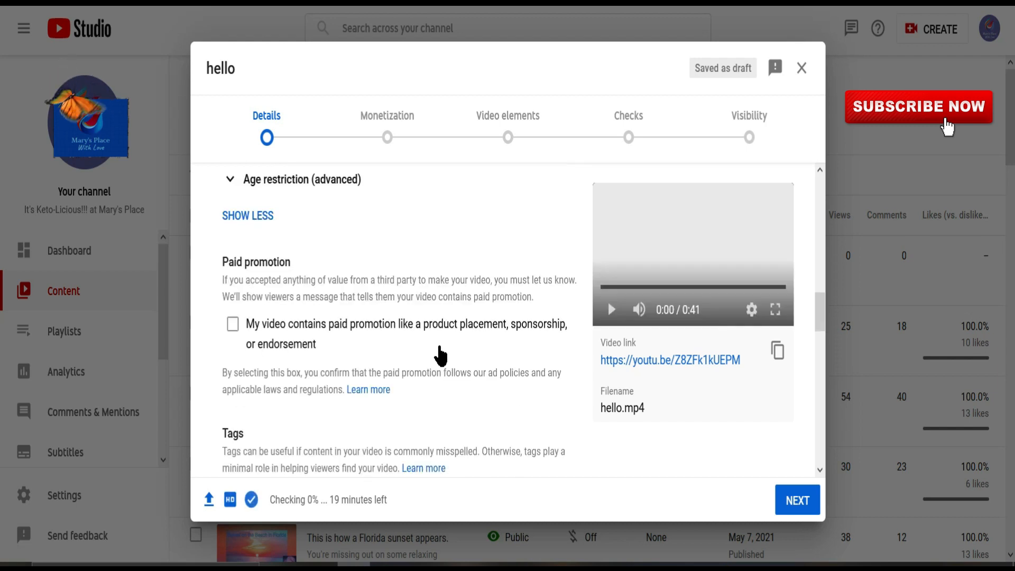
scroll(440, 355, "down", 3)
scroll(439, 347, "up", 3)
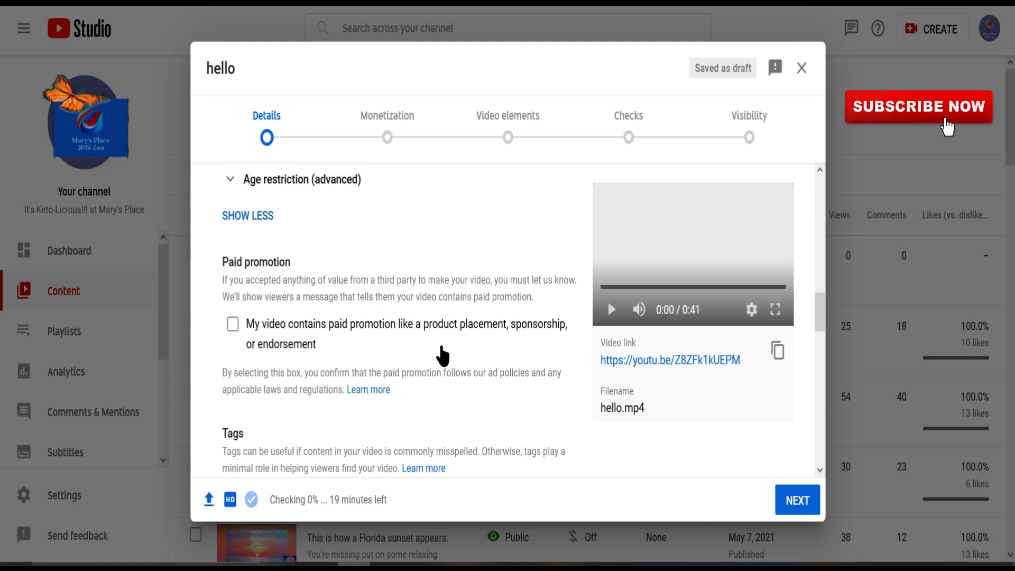
scroll(442, 355, "down", 5)
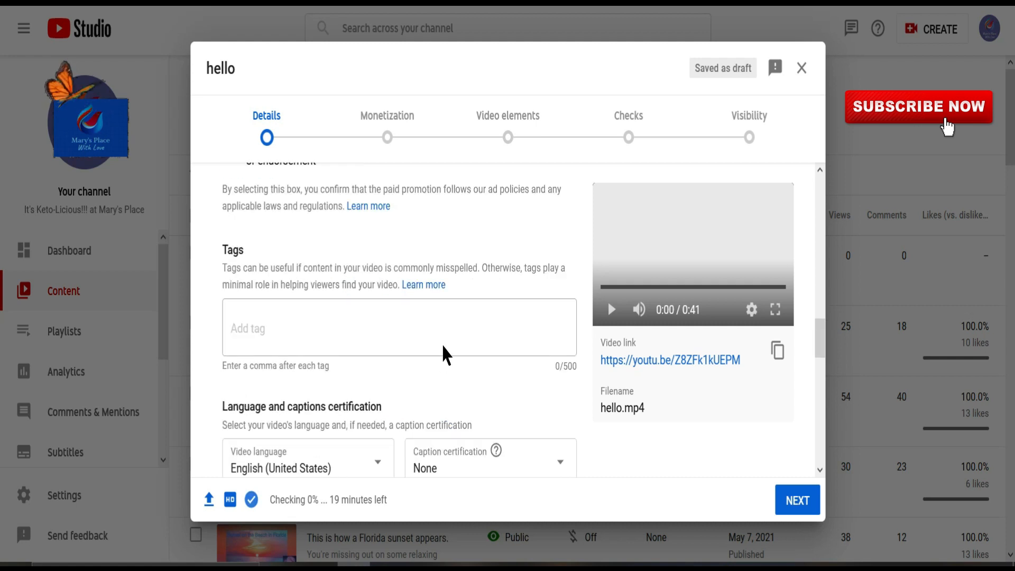
scroll(443, 347, "down", 3)
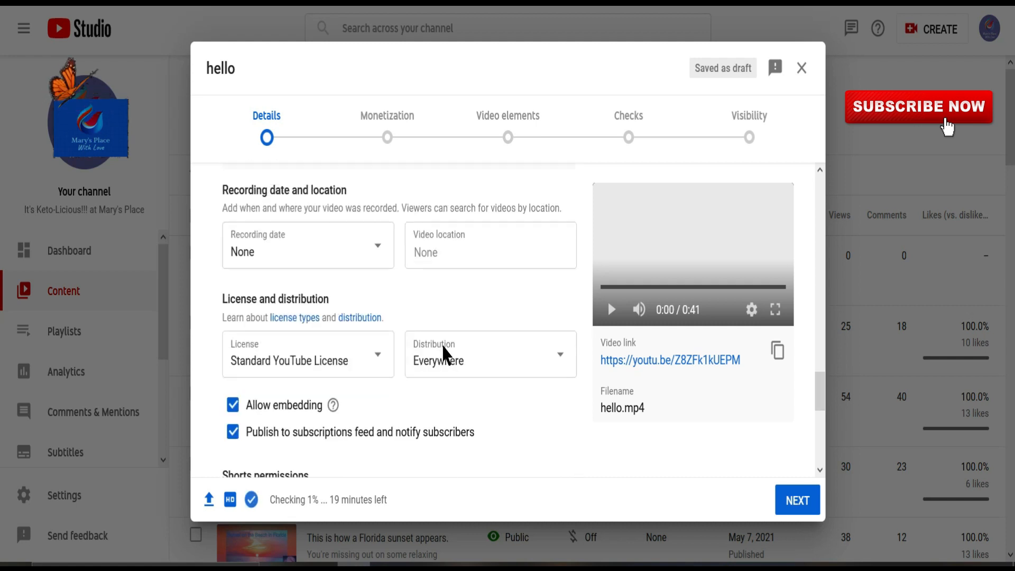
scroll(443, 356, "down", 3)
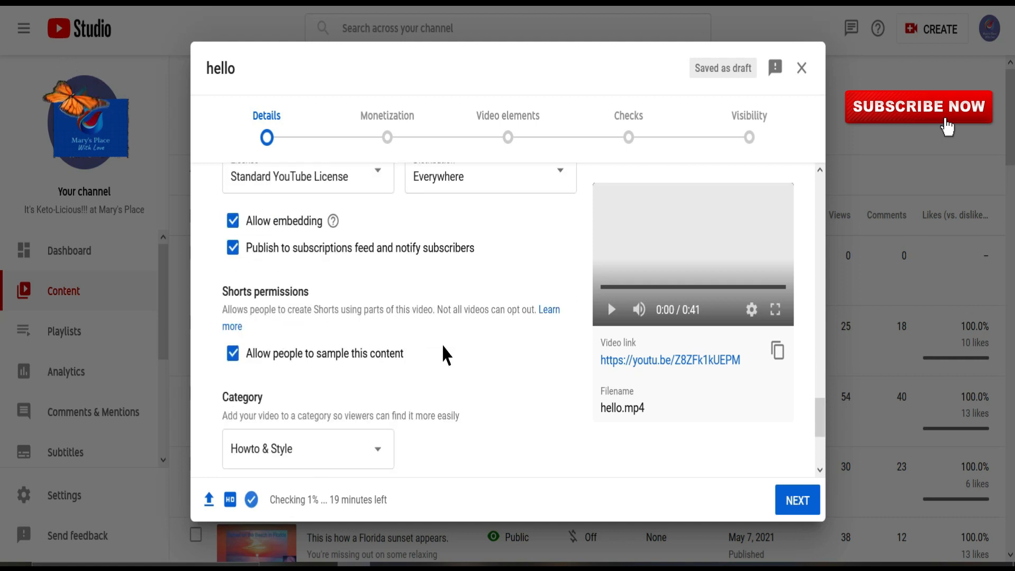
scroll(442, 346, "down", 3)
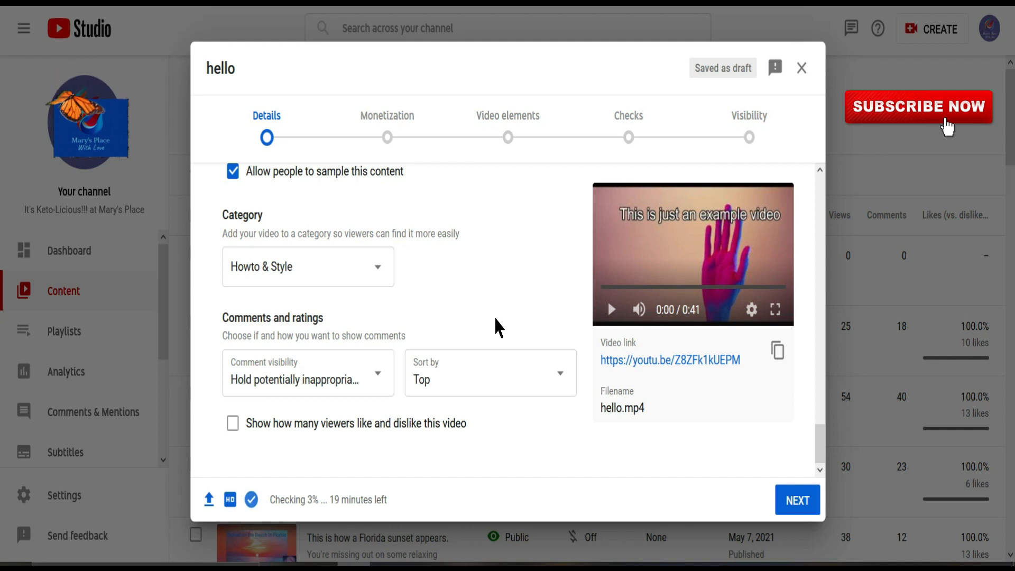
- Add the tag "Hello" to the video's tags
scroll(495, 318, "up", 6)
scroll(497, 332, "up", 7)
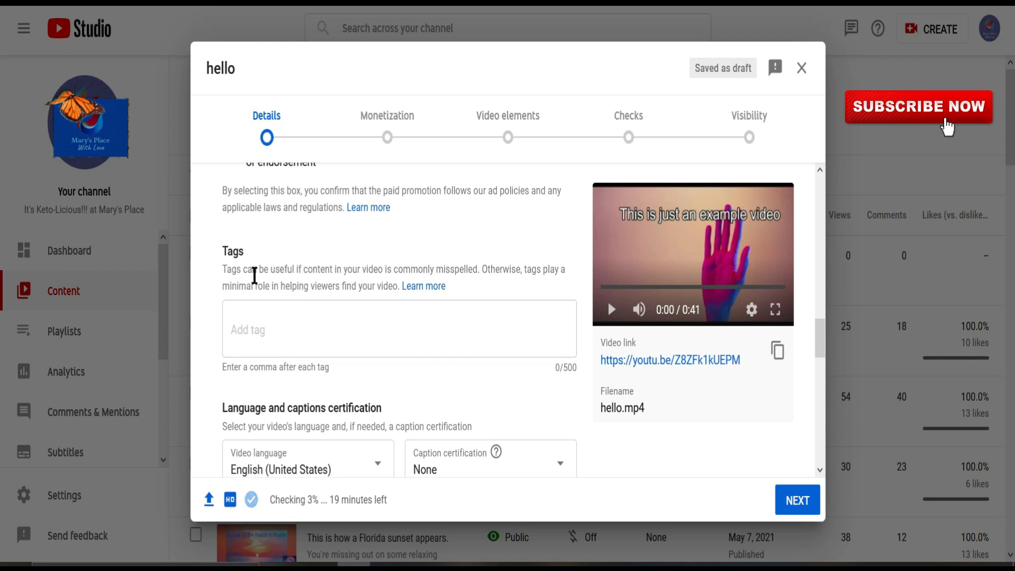
left_click_drag(245, 253, 224, 255)
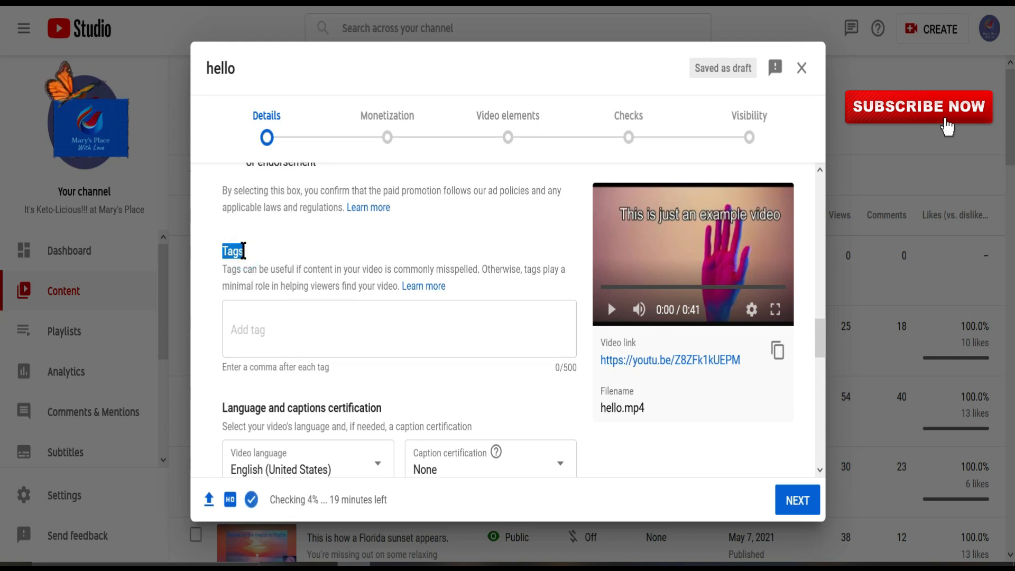
left_click(248, 324)
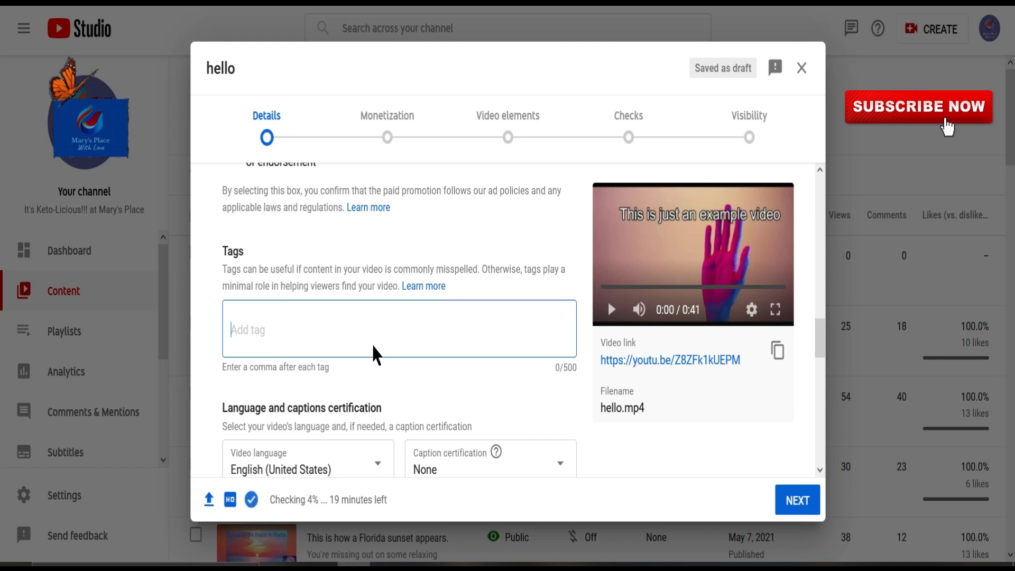
type("H")
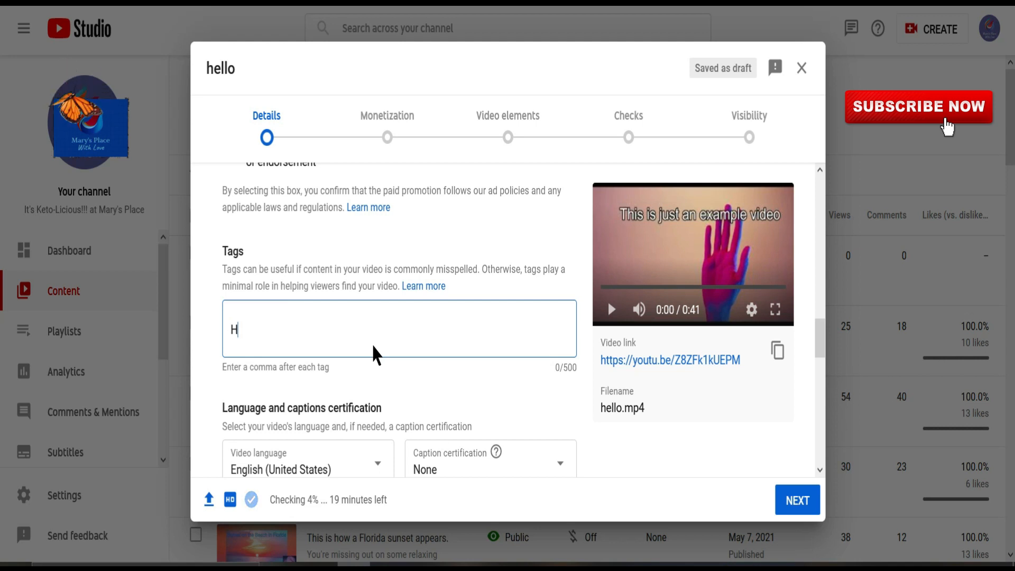
type("ello")
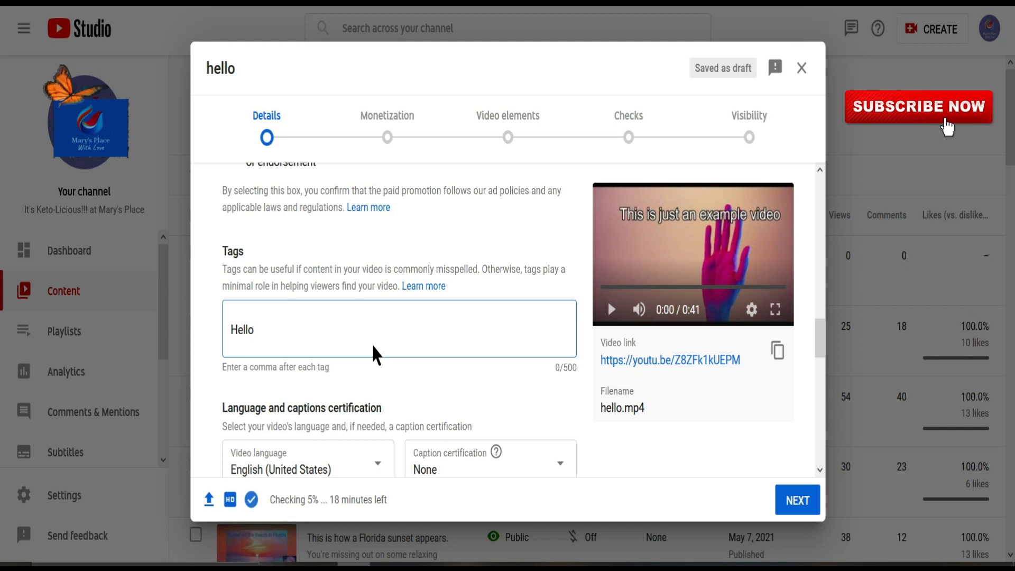
key("Return")
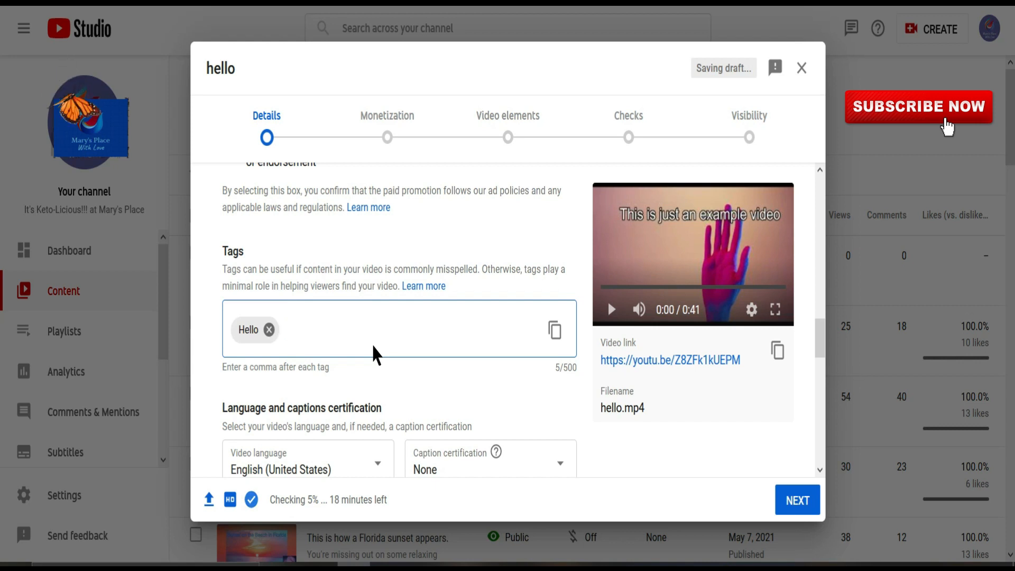
- Add a second tag, "several ways to say hello", to the video
type("se")
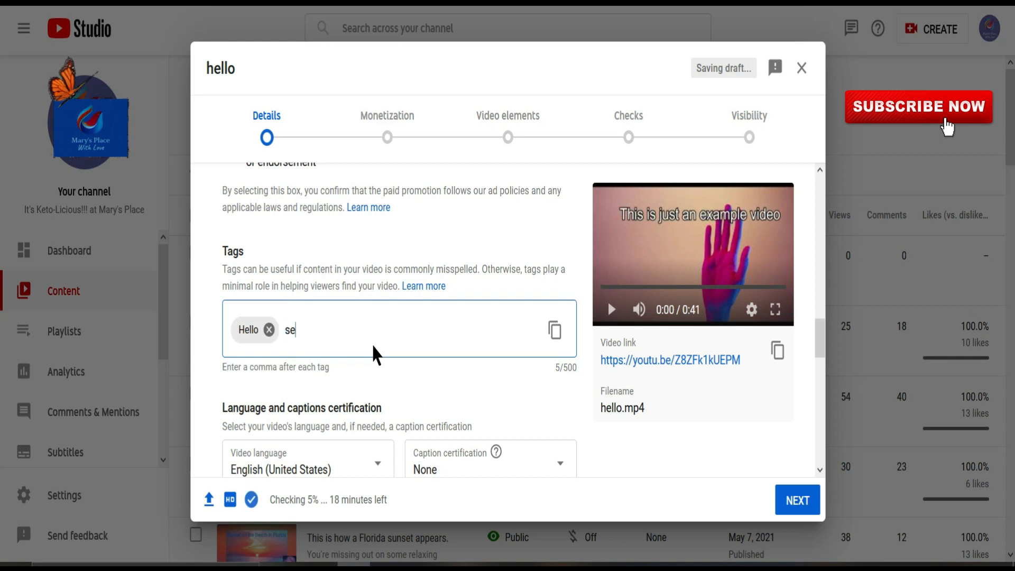
type("veral")
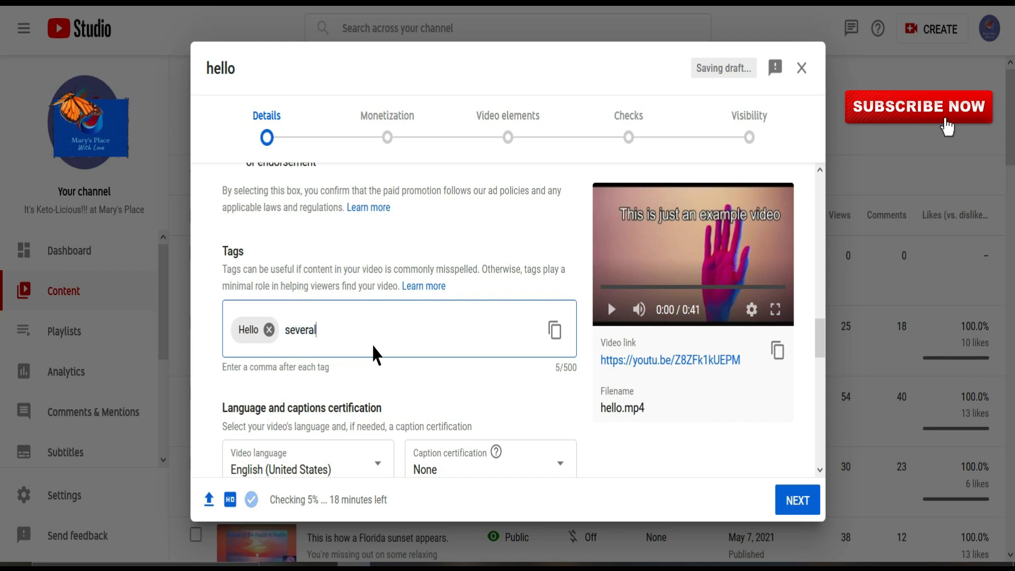
type(" ways t")
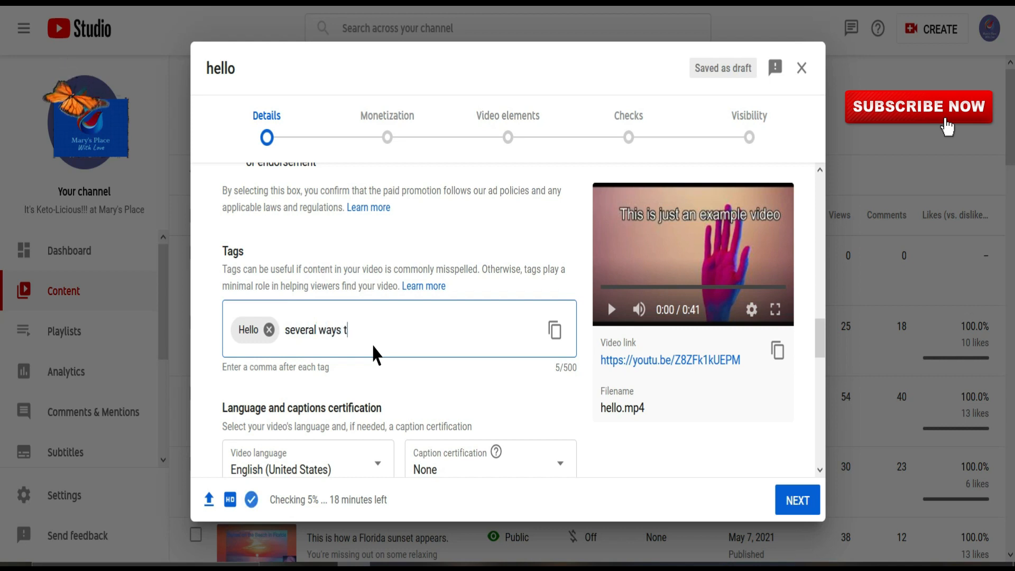
type("o say h")
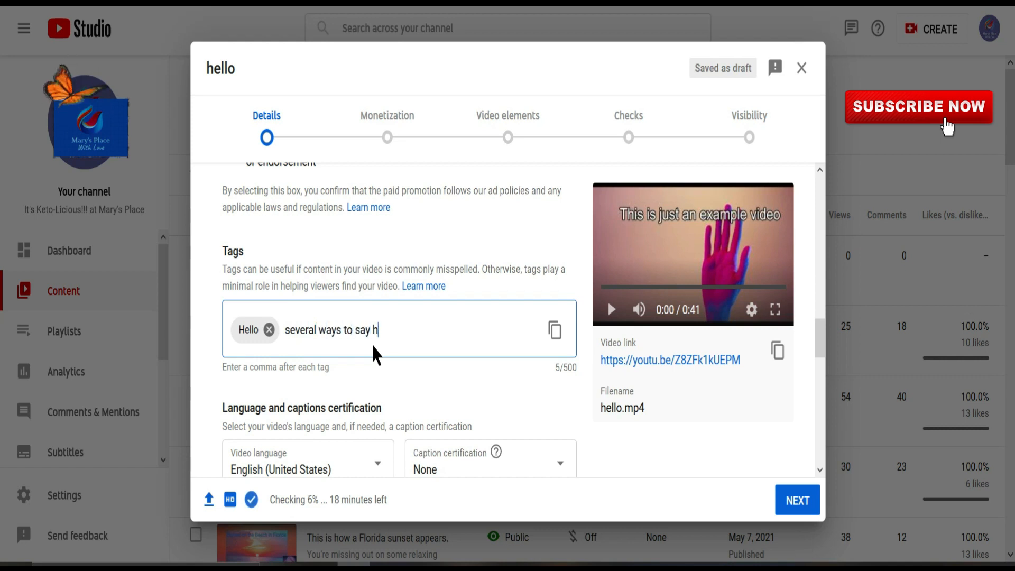
type("ello")
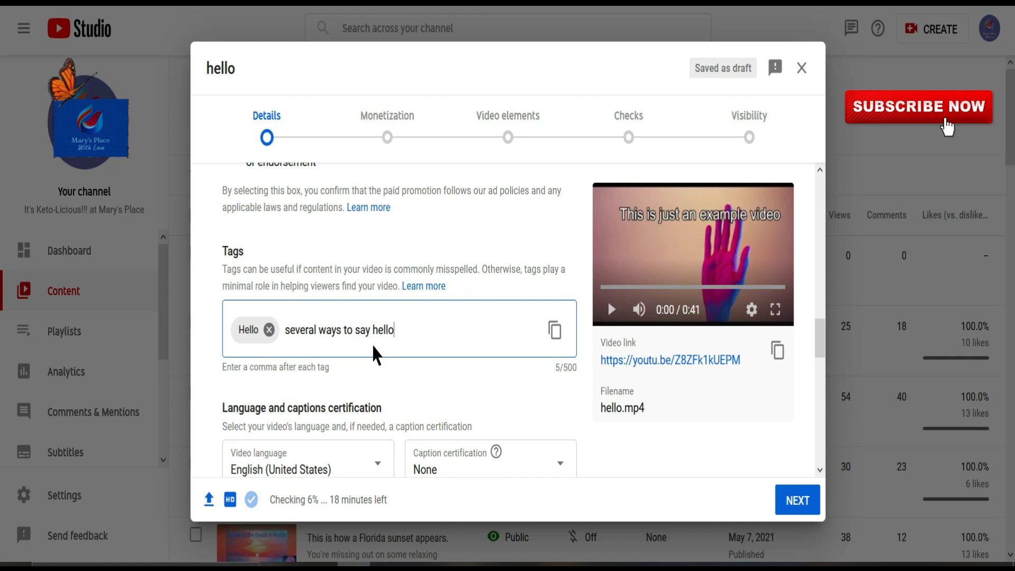
type(",")
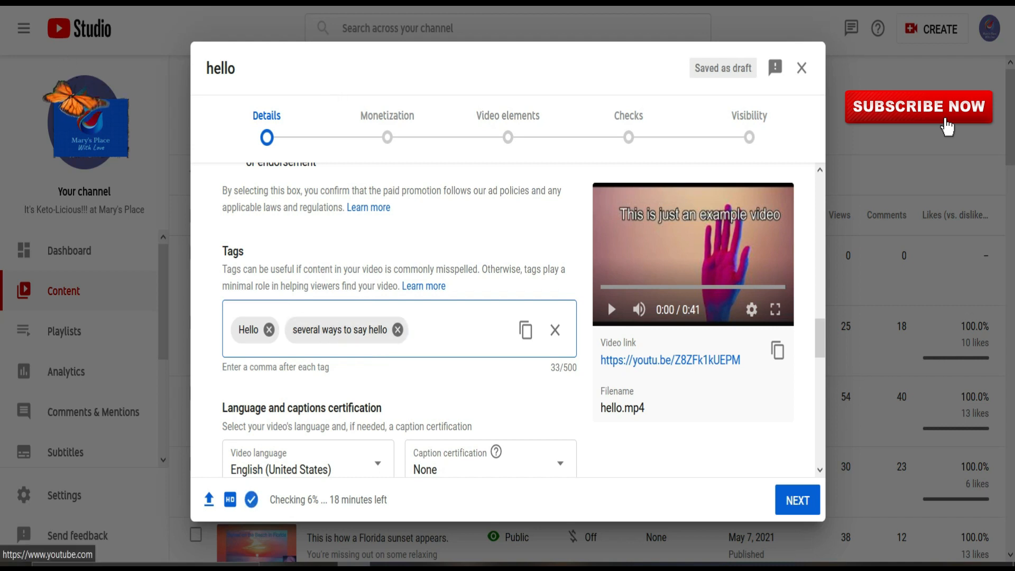
- Open YouTube alongside the upload page and search for "hello" to find popular video titles
right_click(272, 2)
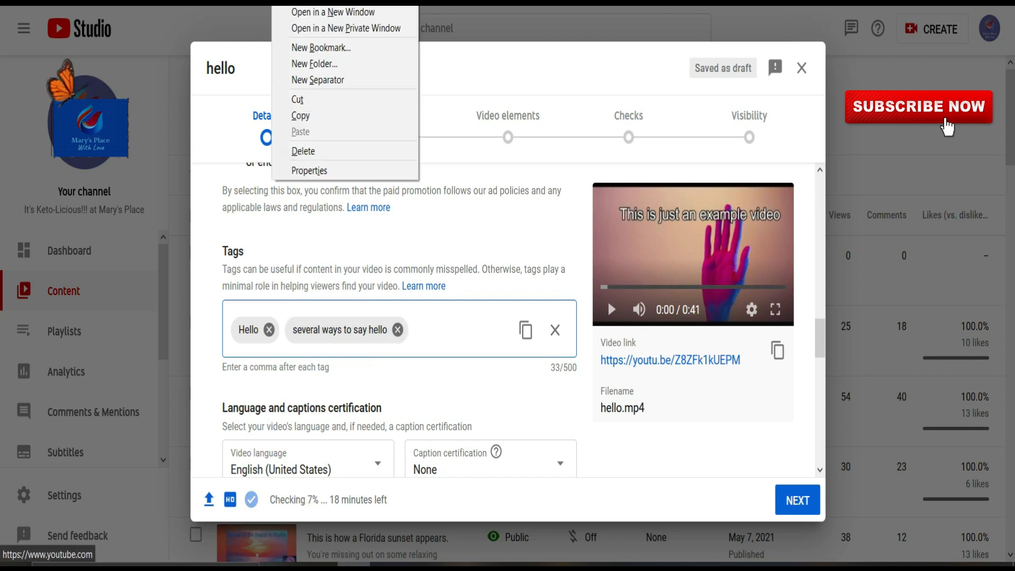
left_click(300, 12)
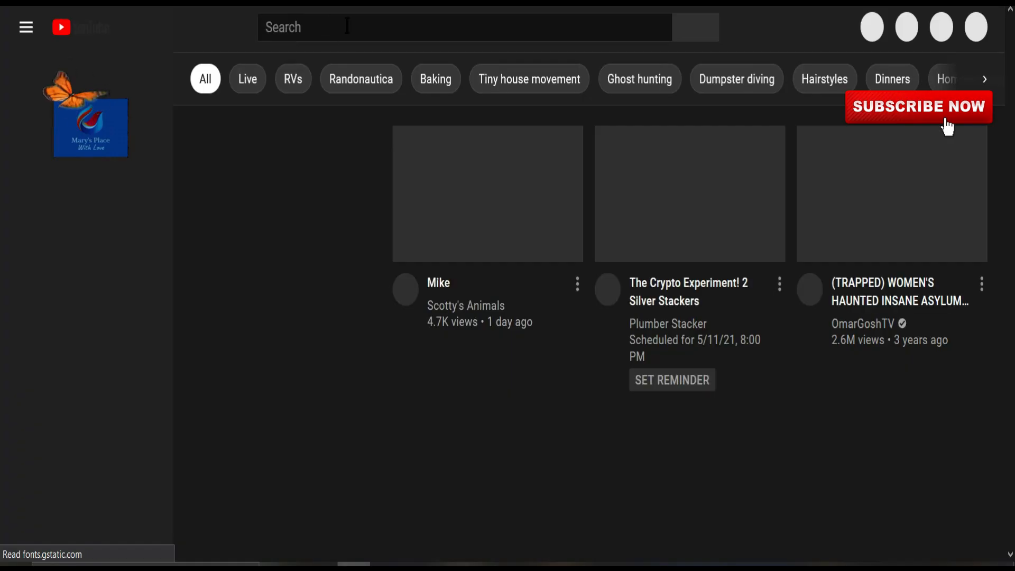
left_click(328, 29)
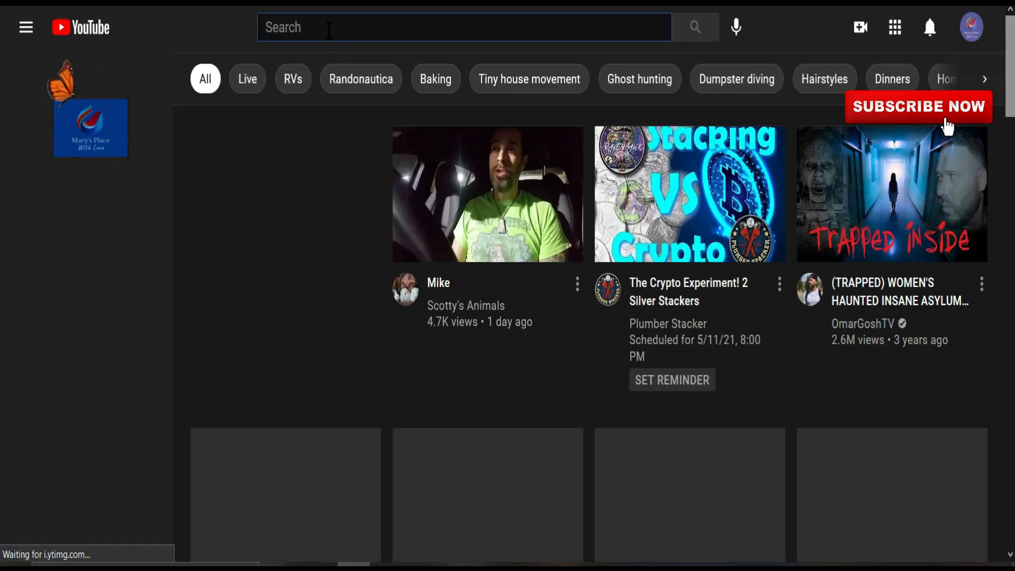
type("hello")
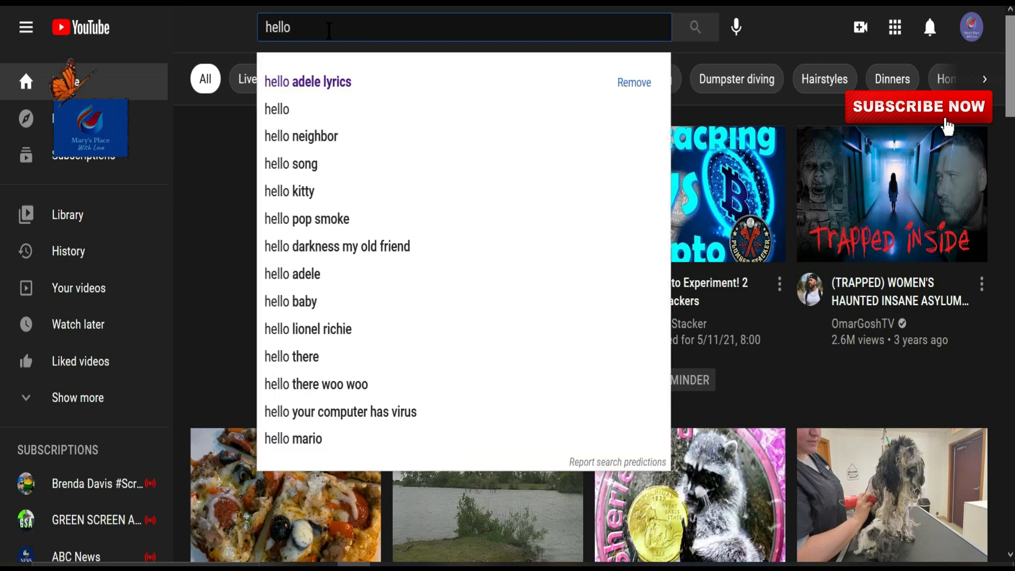
key("Escape")
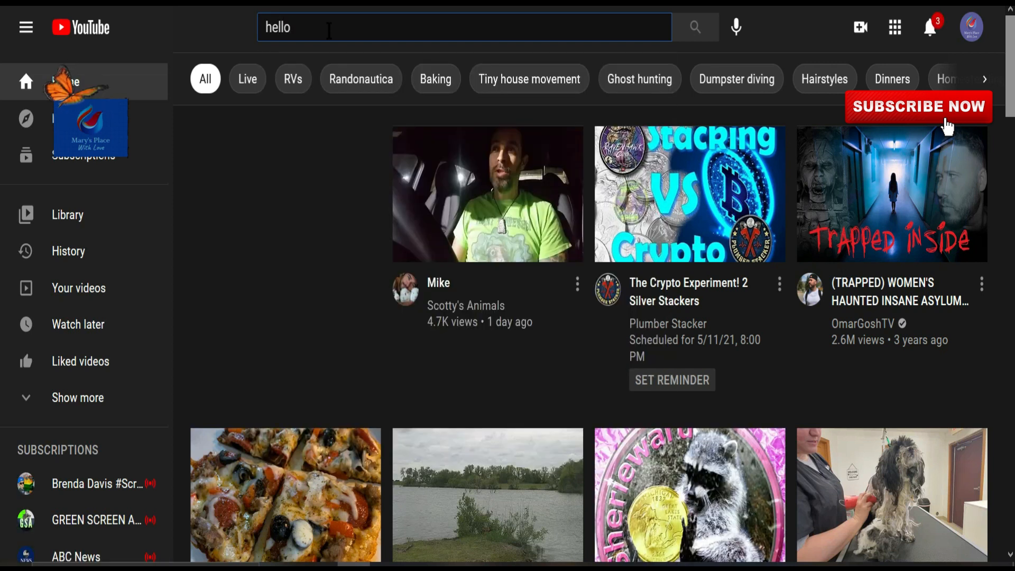
key("Return")
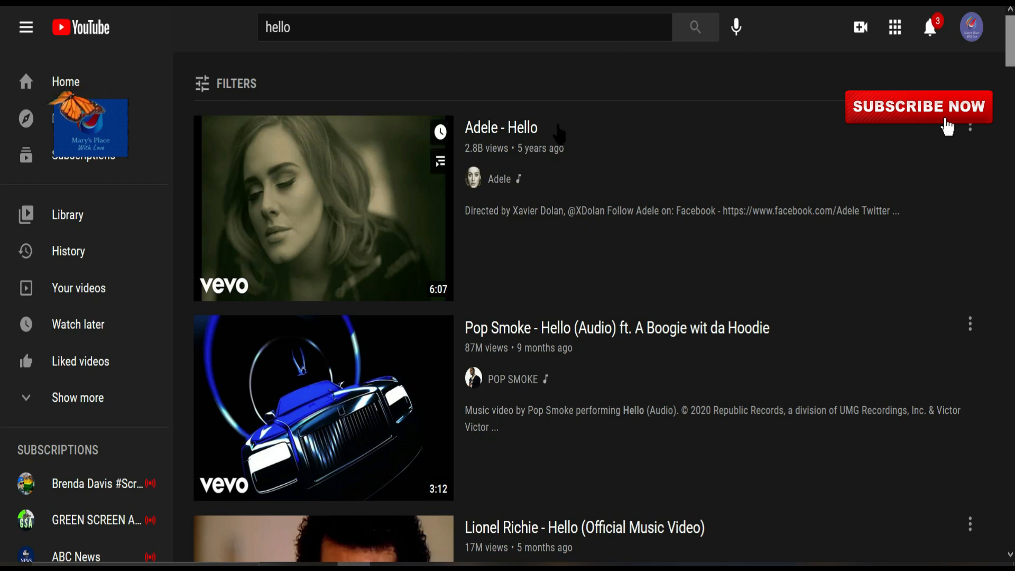
- Copy the first search result's title, "Adele - Hello", and add it to the video's tags in YouTube Studio
left_click_drag(545, 126, 473, 132)
right_click(473, 131)
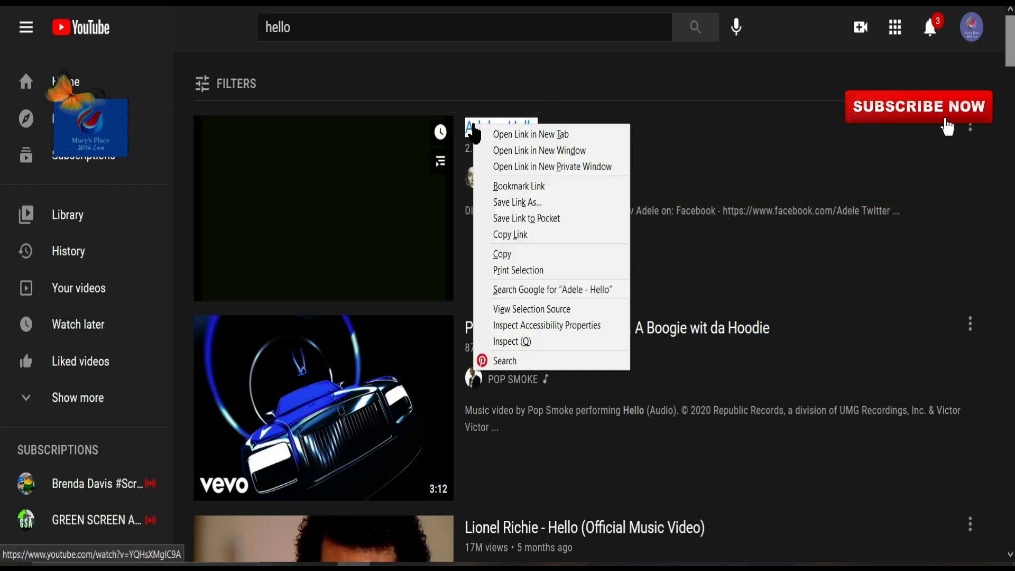
left_click(521, 254)
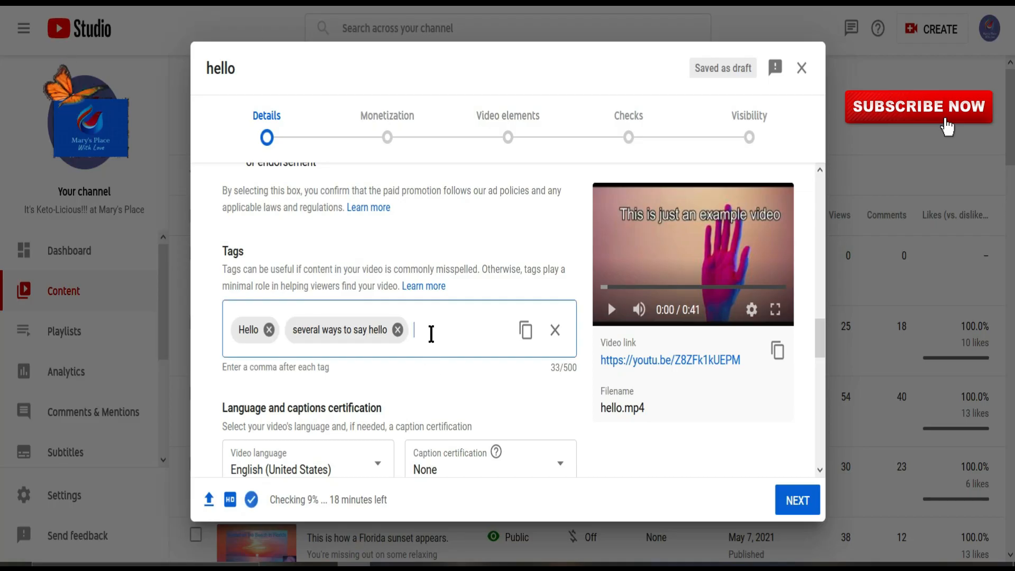
right_click(431, 333)
left_click(462, 413)
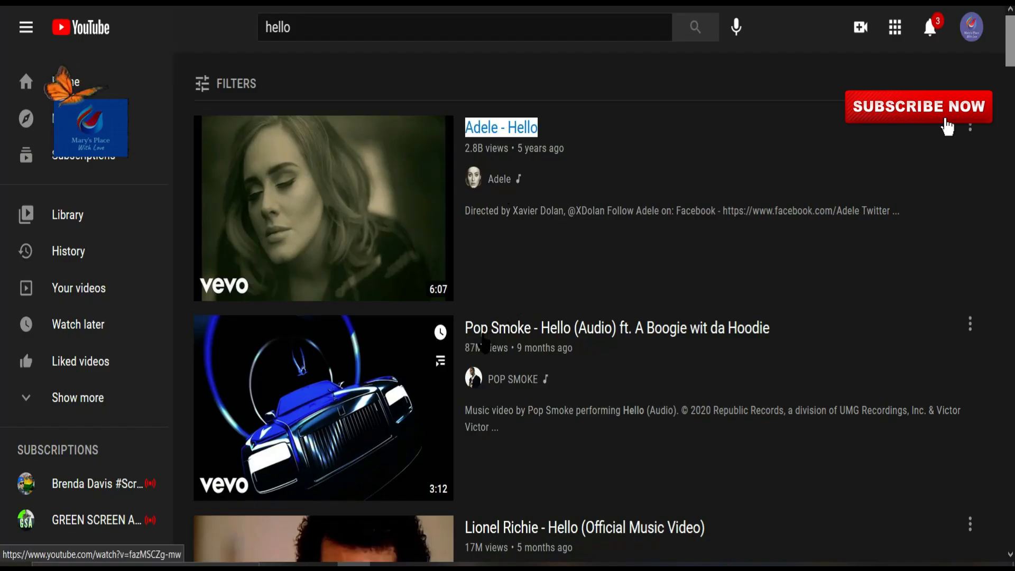
- Copy the YouTube result title "Pop Smoke - Hello (Audio) ft. A Boogie wit da Hoodie" and paste it into the video's tags in YouTube Studio
left_click_drag(465, 327, 768, 329)
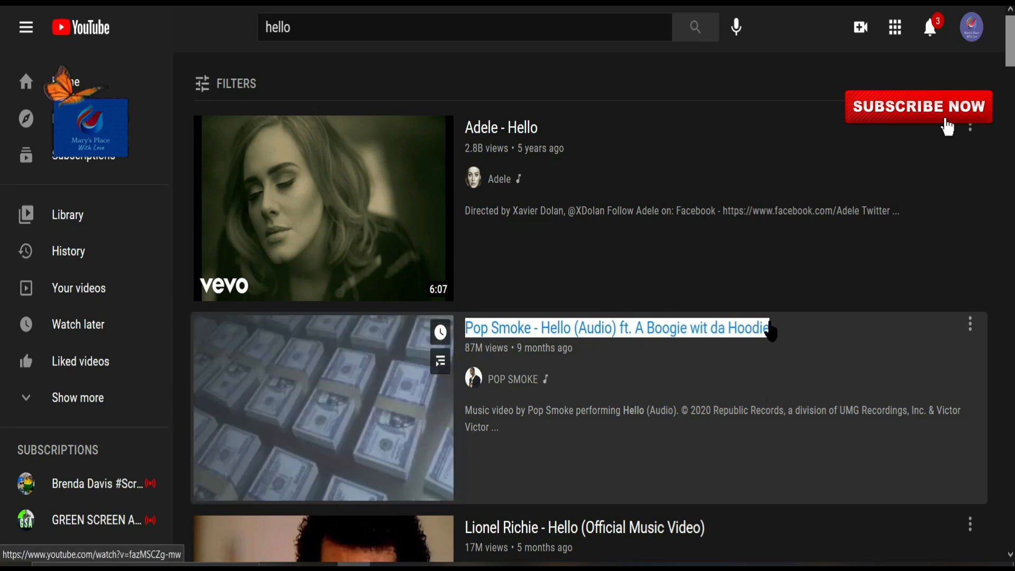
right_click(764, 331)
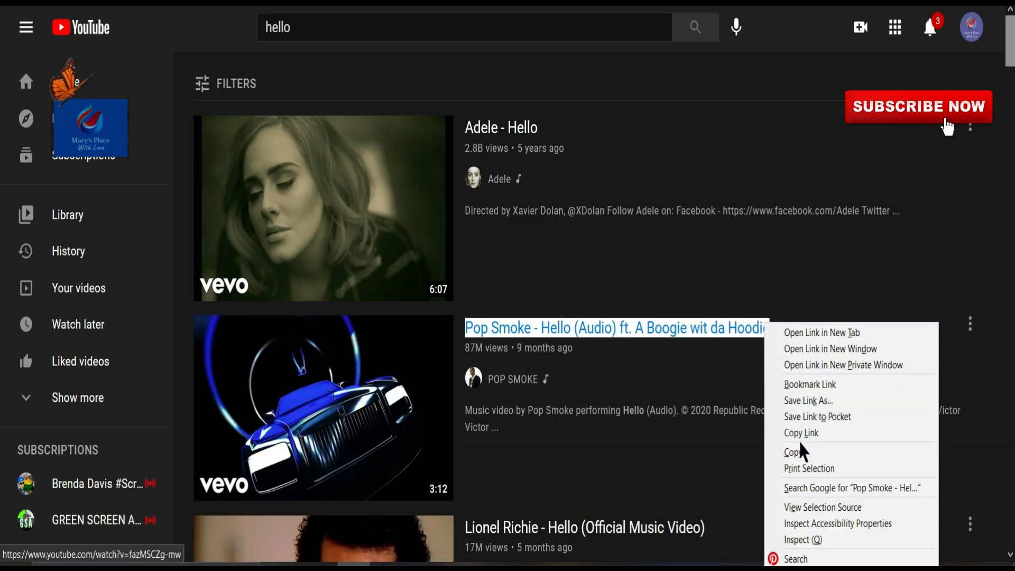
left_click(803, 452)
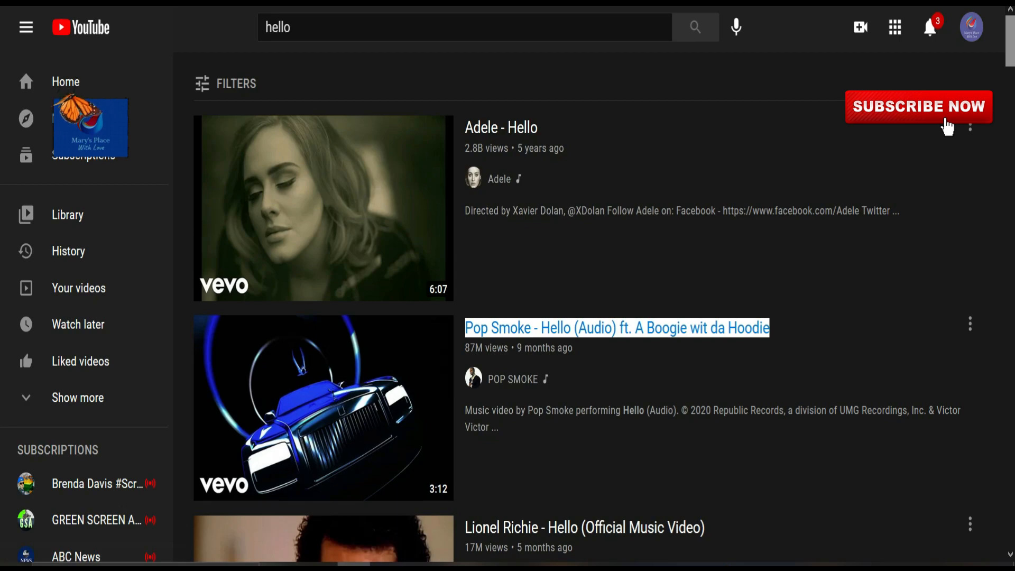
key("ctrl+Tab")
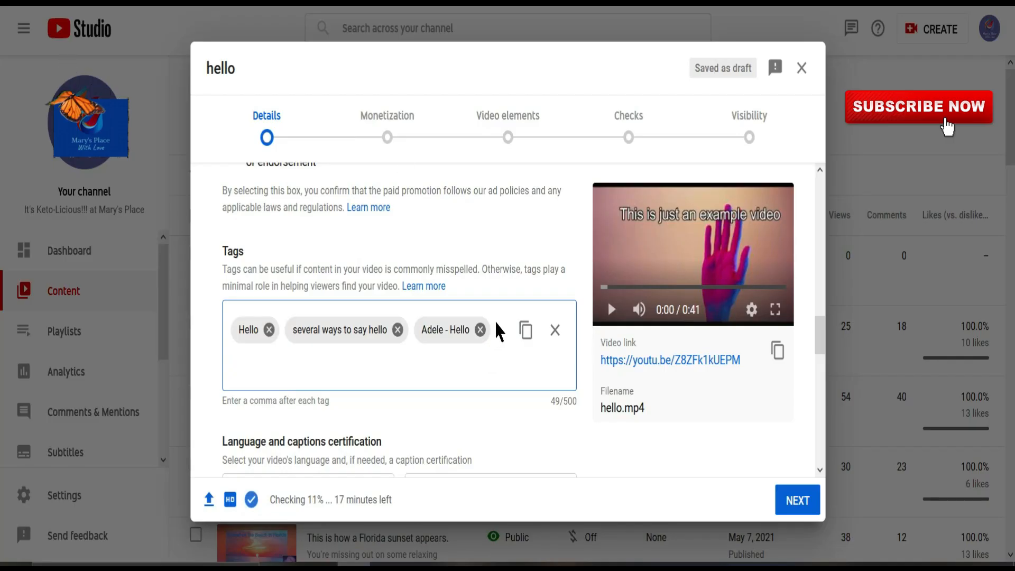
right_click(261, 364)
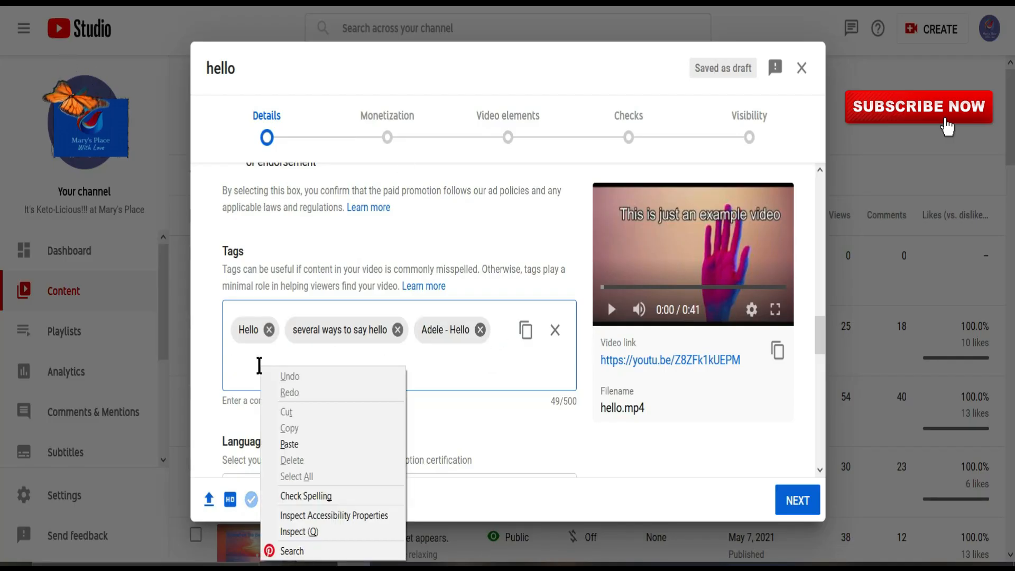
left_click(322, 444)
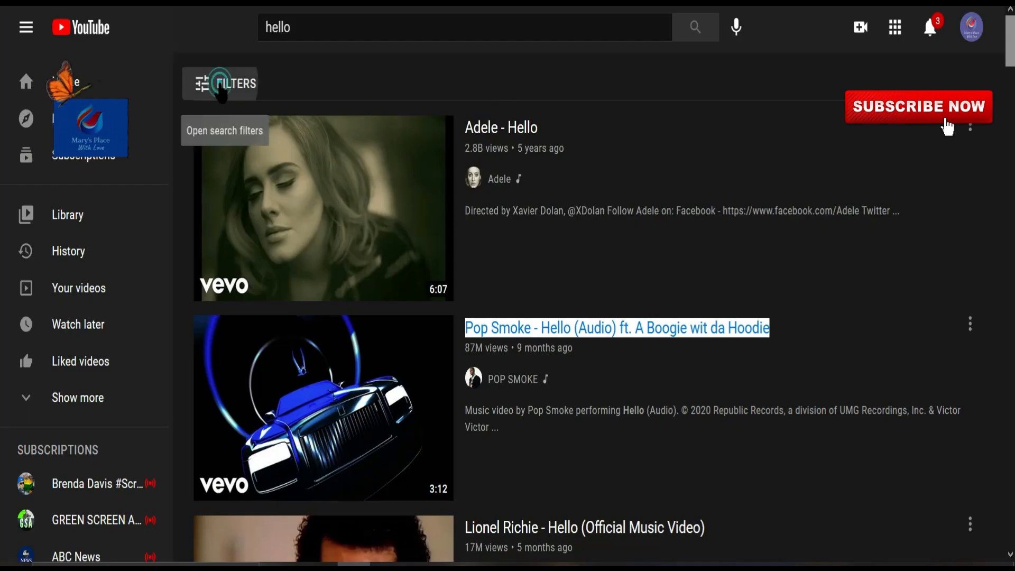
- Filter the YouTube search results to this week and add the title "JENN - HELLO ( VIDEO OFFICIAL )" to the video's tags in YouTube Studio
left_click(218, 86)
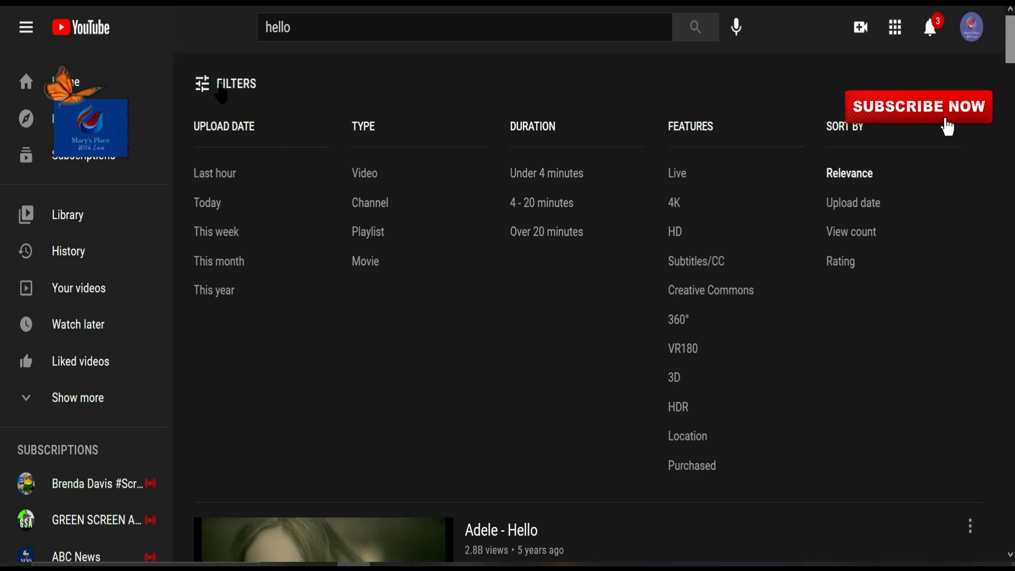
left_click(225, 234)
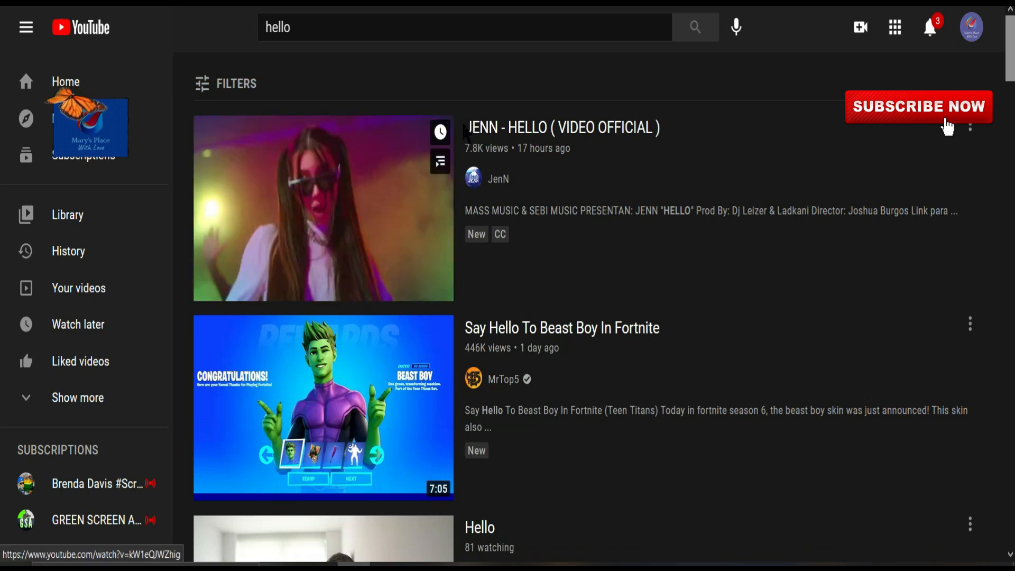
left_click_drag(463, 129, 663, 132)
right_click(629, 133)
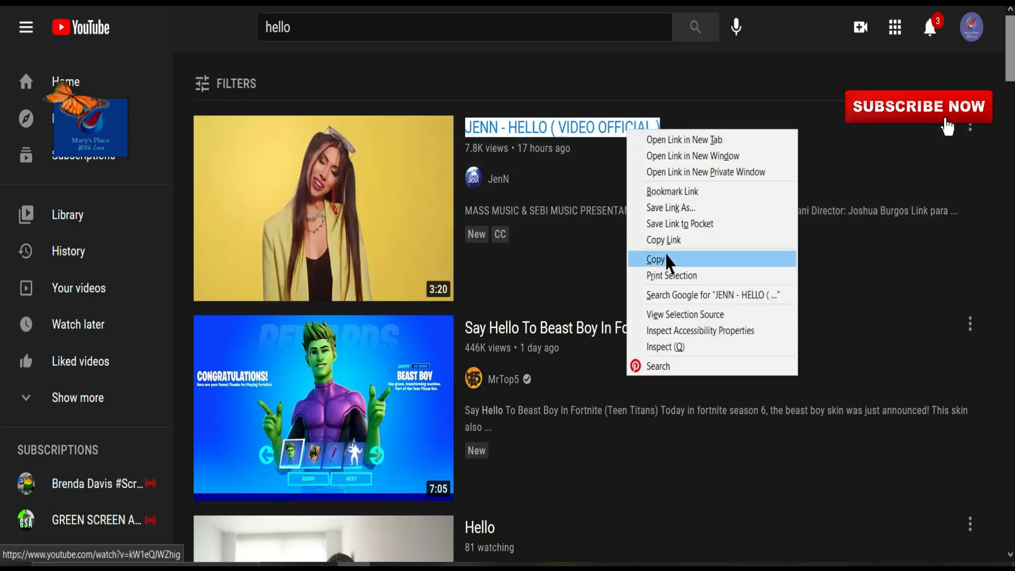
left_click(667, 259)
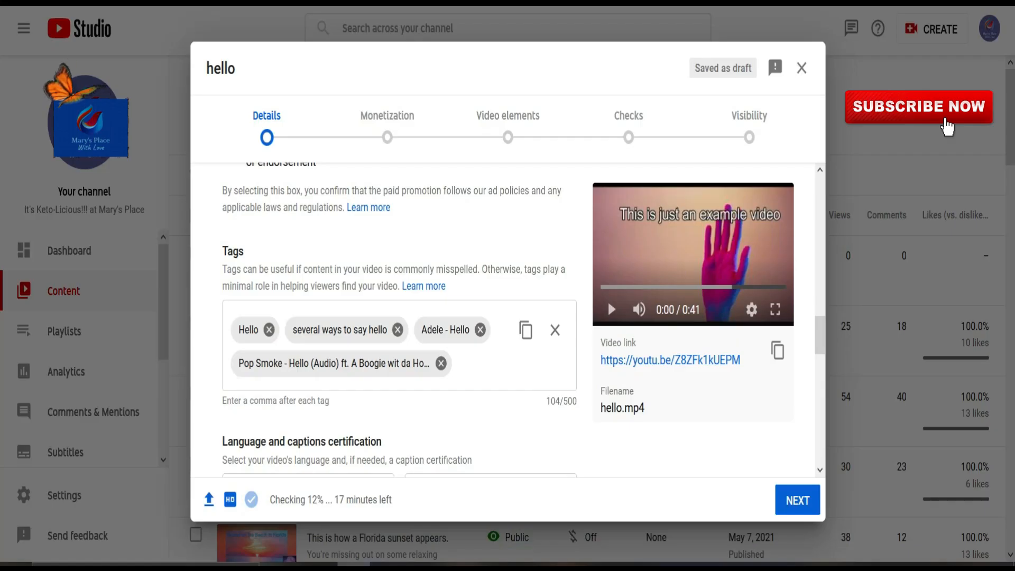
right_click(479, 363)
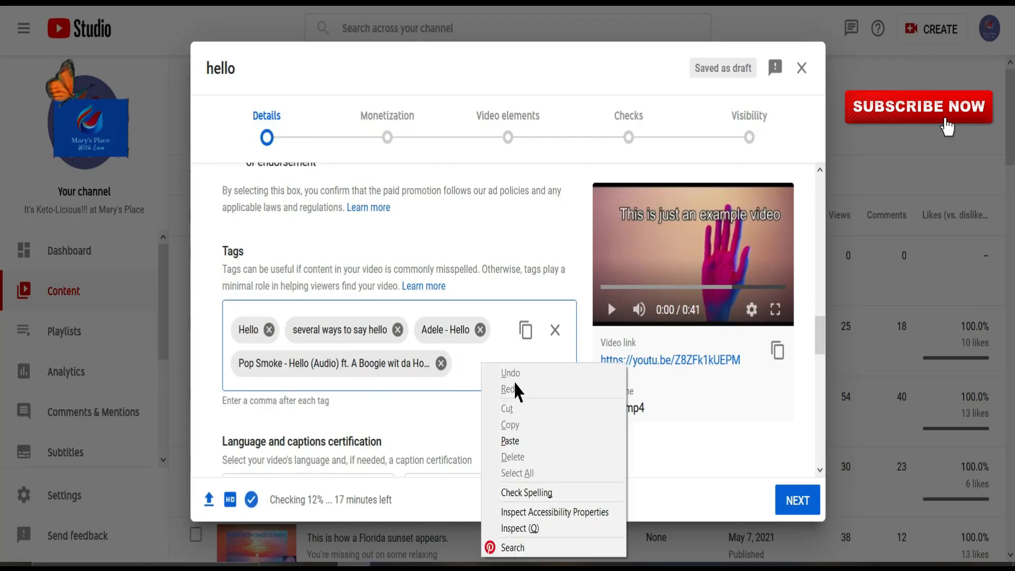
left_click(509, 441)
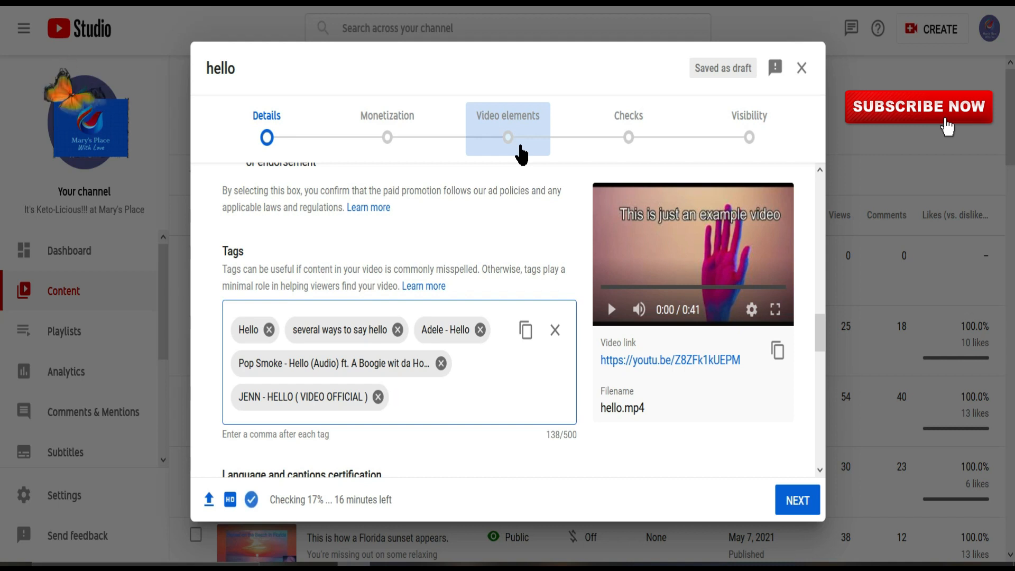
- Go to the Monetization stage of the upload and set the video's monetization to Off
left_click(392, 139)
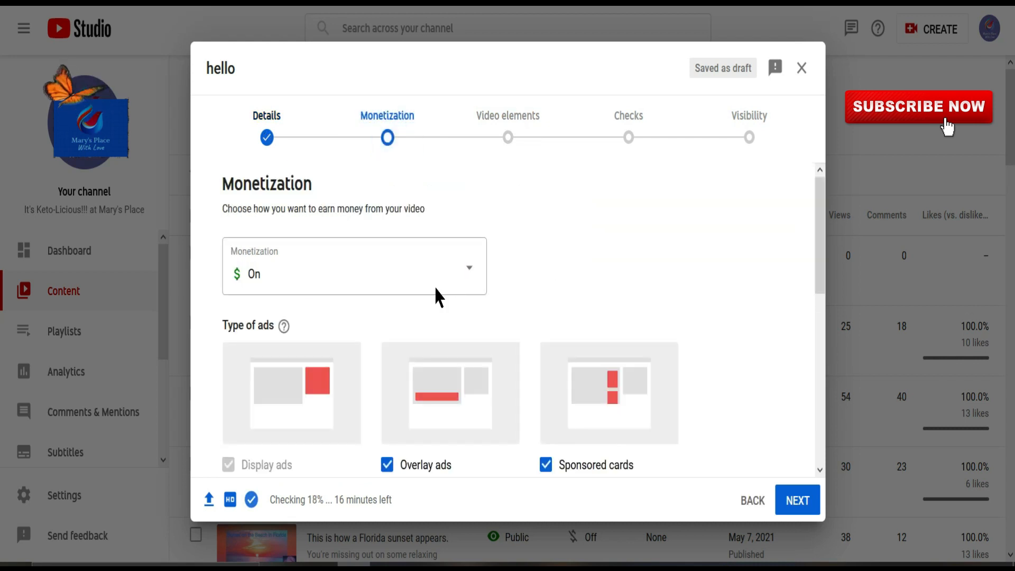
left_click(466, 267)
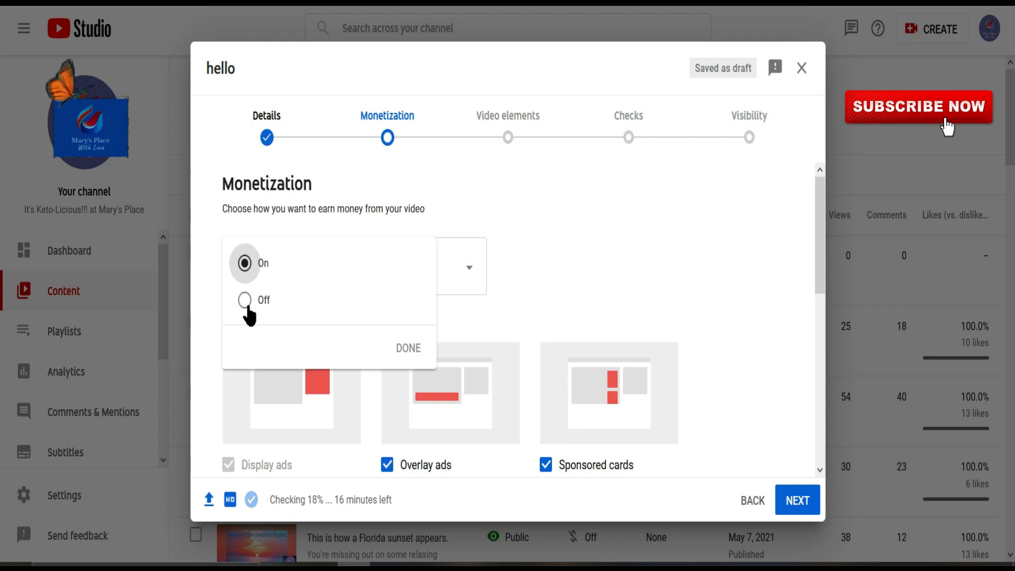
left_click(246, 301)
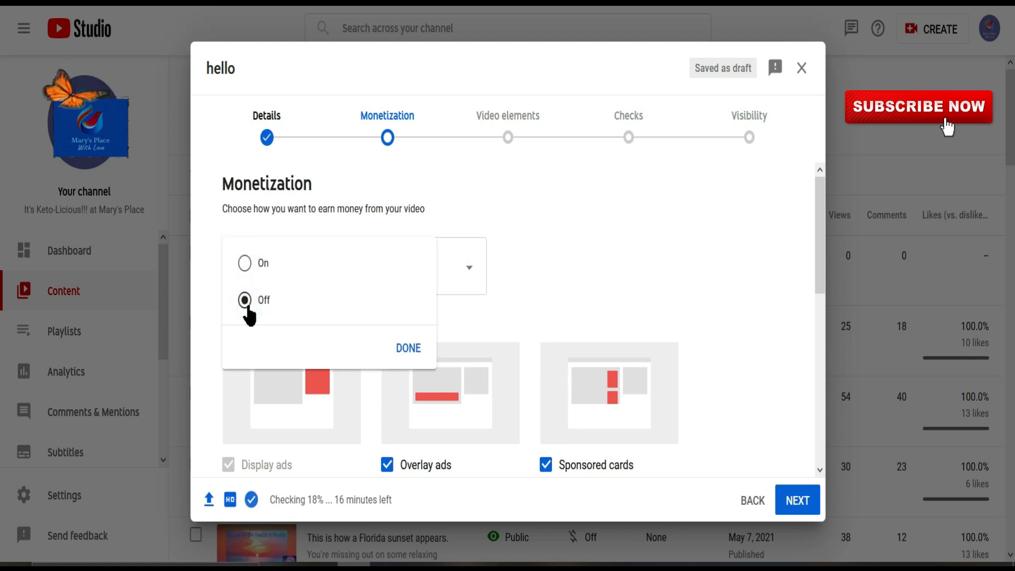
left_click(398, 348)
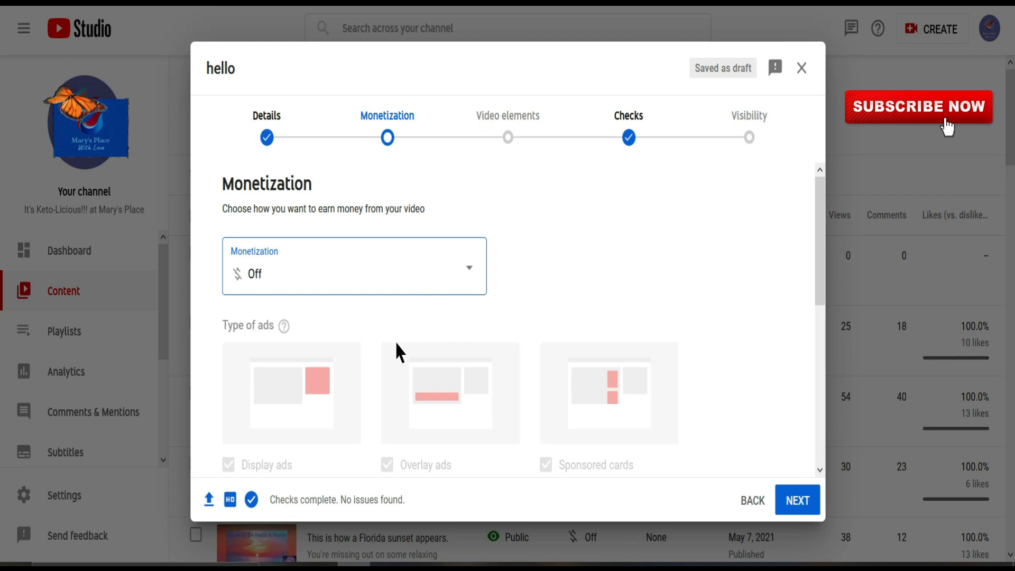
- Go to the Video elements stage and look at the available ways of adding subtitles, without adding any
left_click(493, 142)
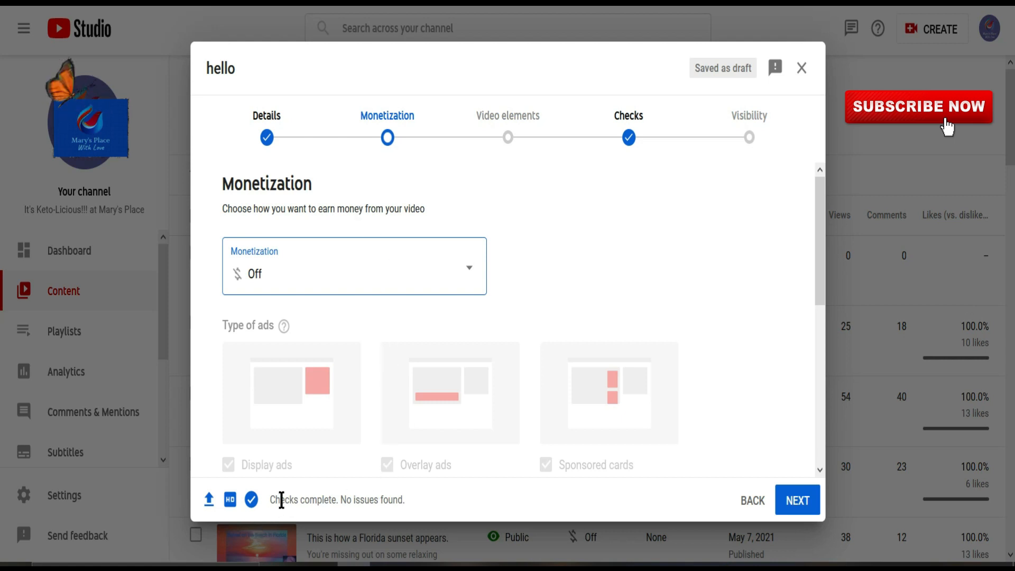
left_click(506, 149)
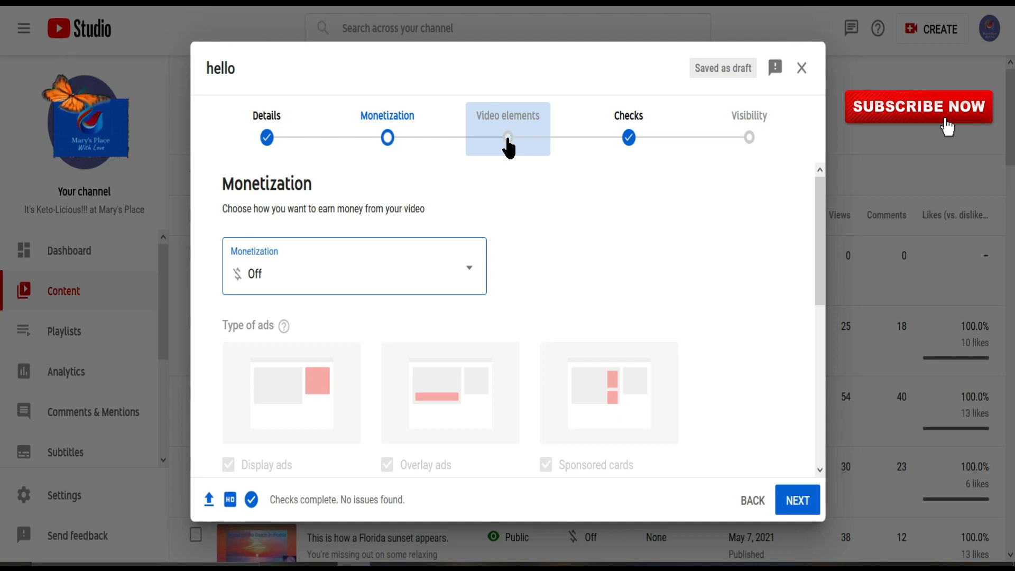
left_click(506, 140)
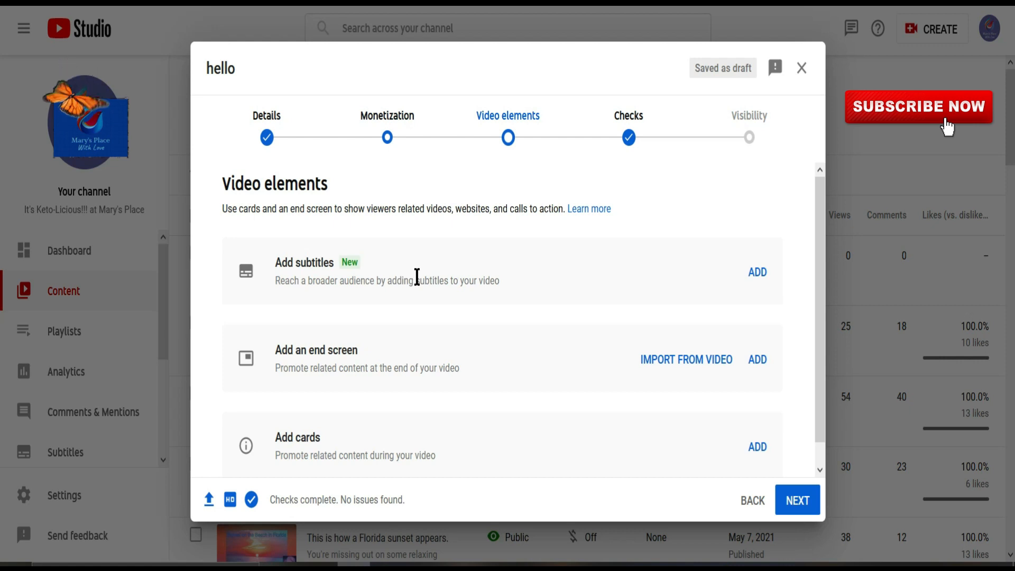
left_click(757, 272)
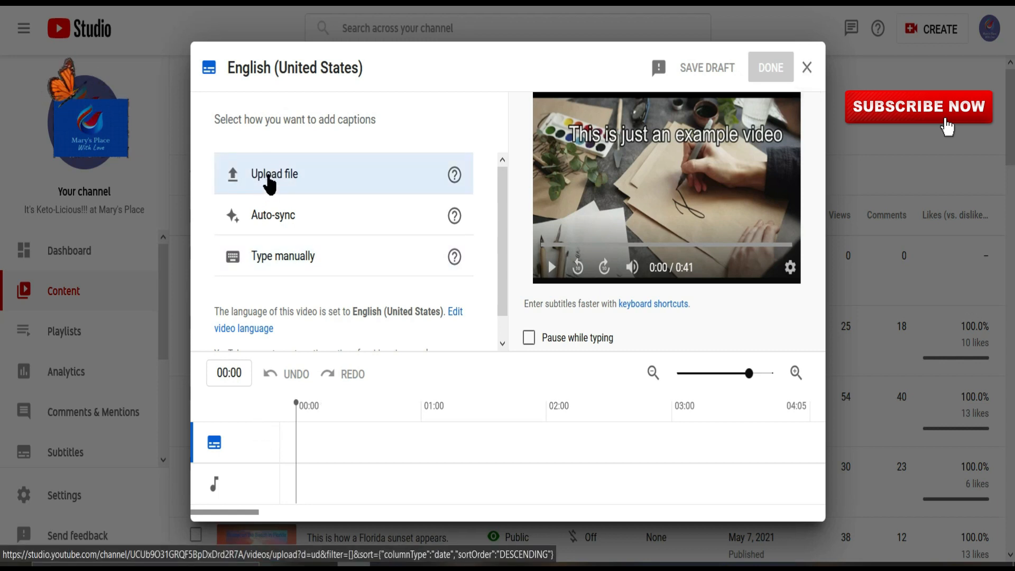
left_click(807, 68)
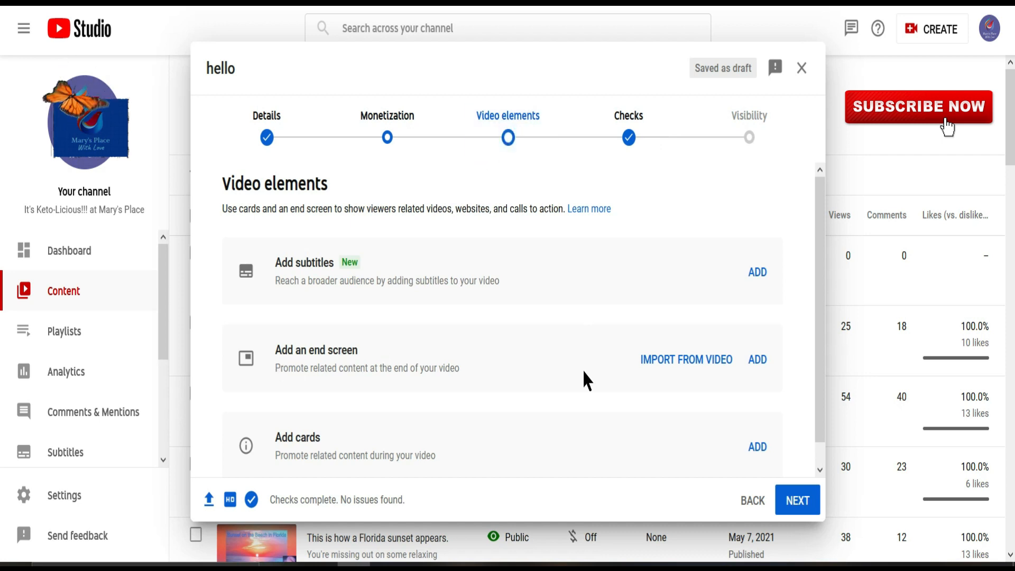
- Add an end screen imported from the latest video and choose Mary's Place Playlist for its playlist element
left_click(757, 365)
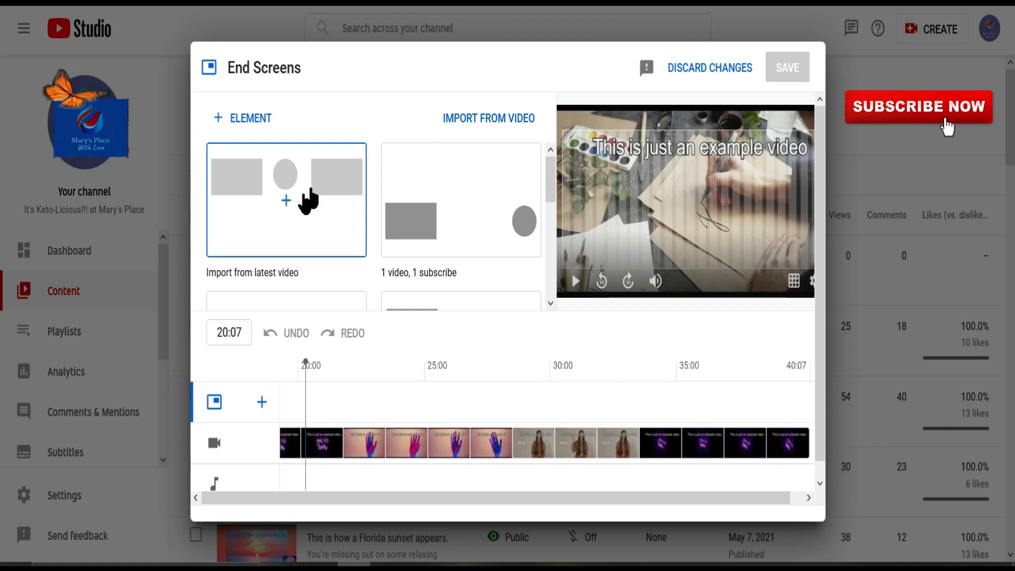
left_click(285, 201)
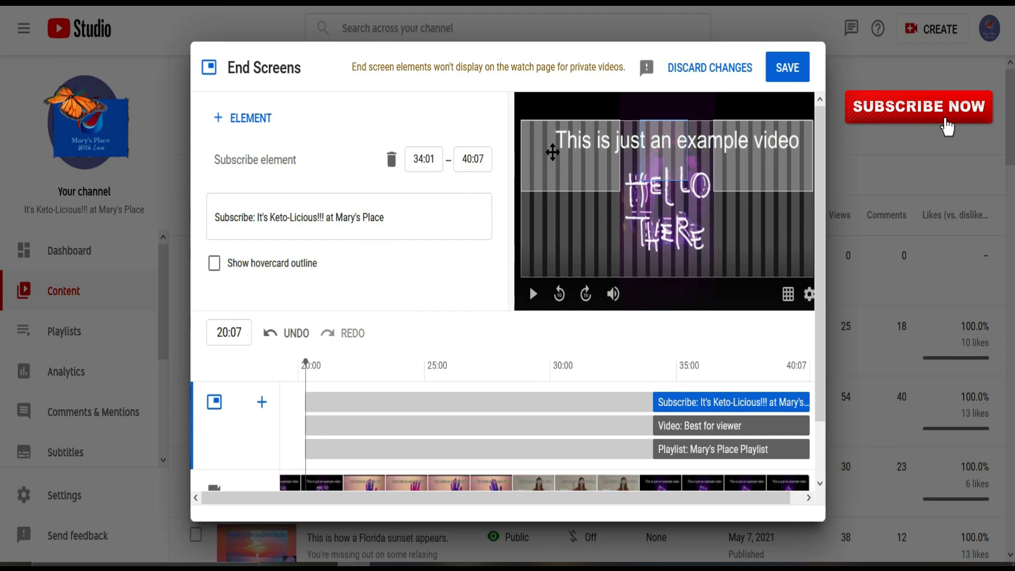
left_click(553, 153)
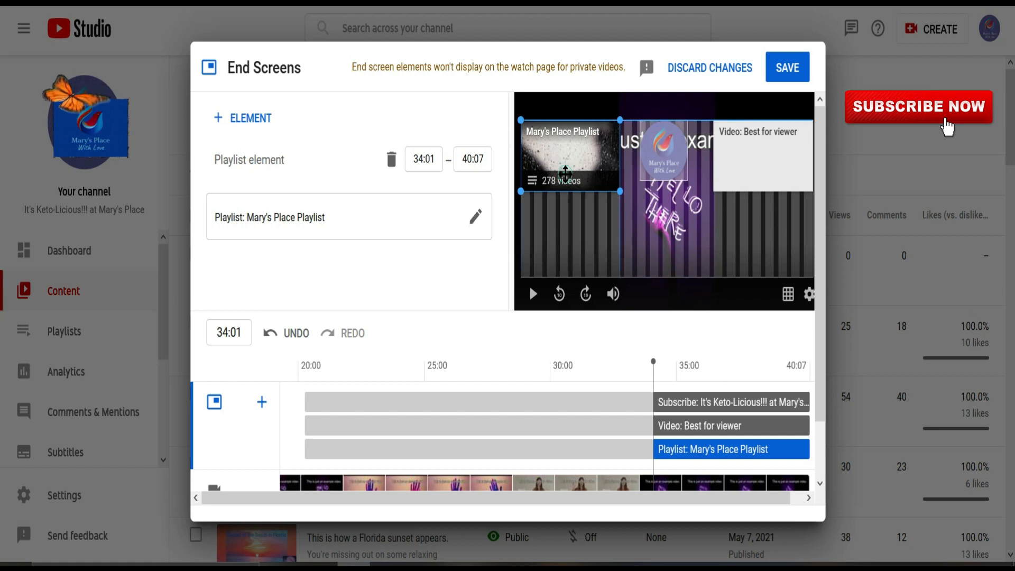
left_click(469, 218)
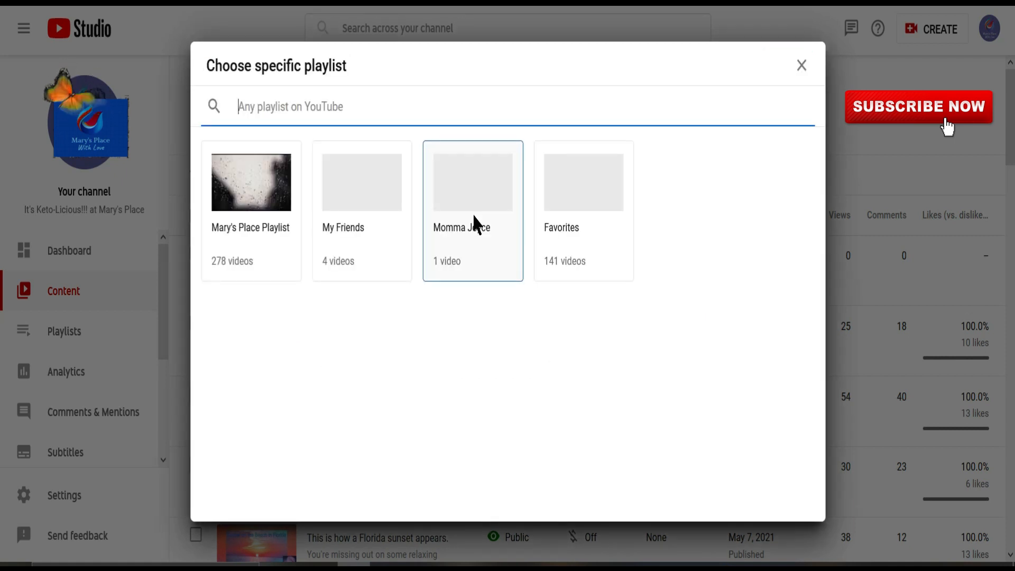
left_click(247, 185)
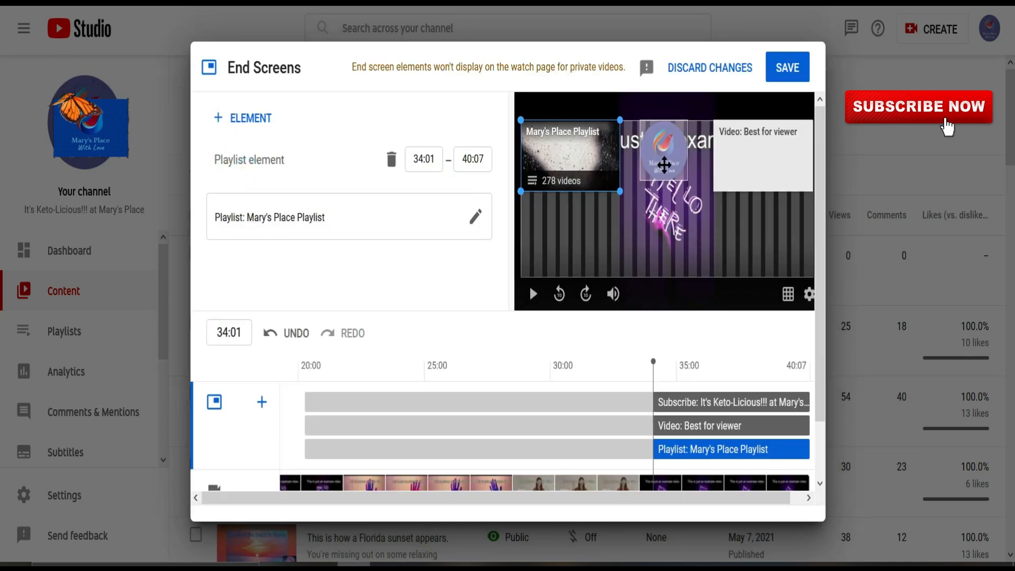
- Try Most recent upload for the end screen's video element and switch it back to Best for viewer
left_click(664, 164)
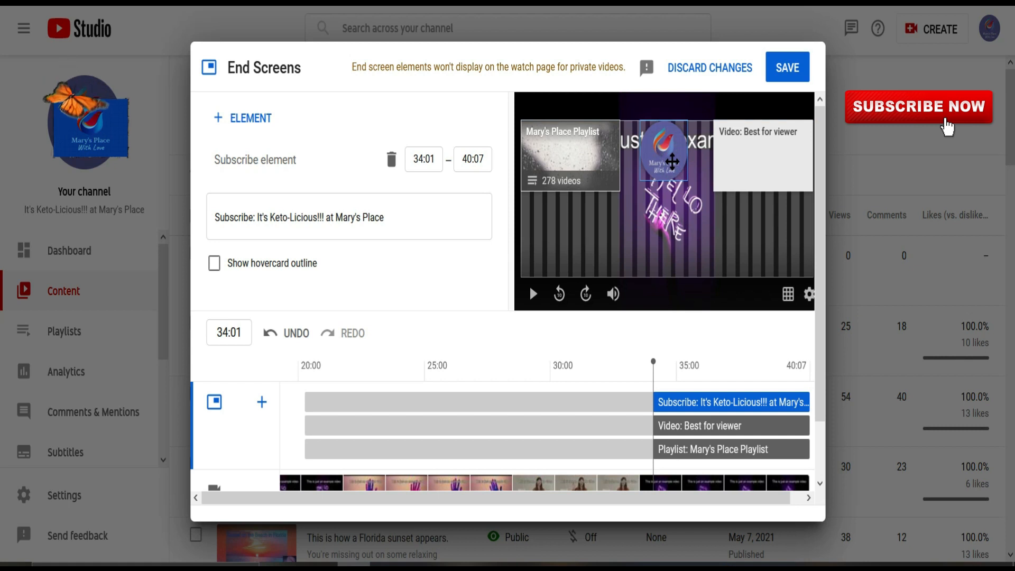
left_click(761, 169)
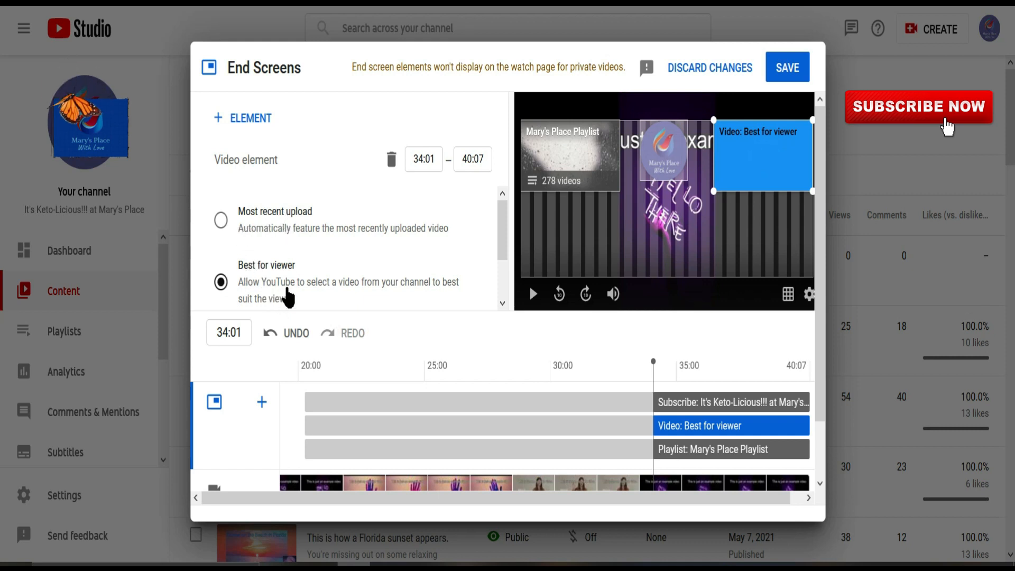
scroll(304, 285, "down", 1)
scroll(305, 285, "up", 1)
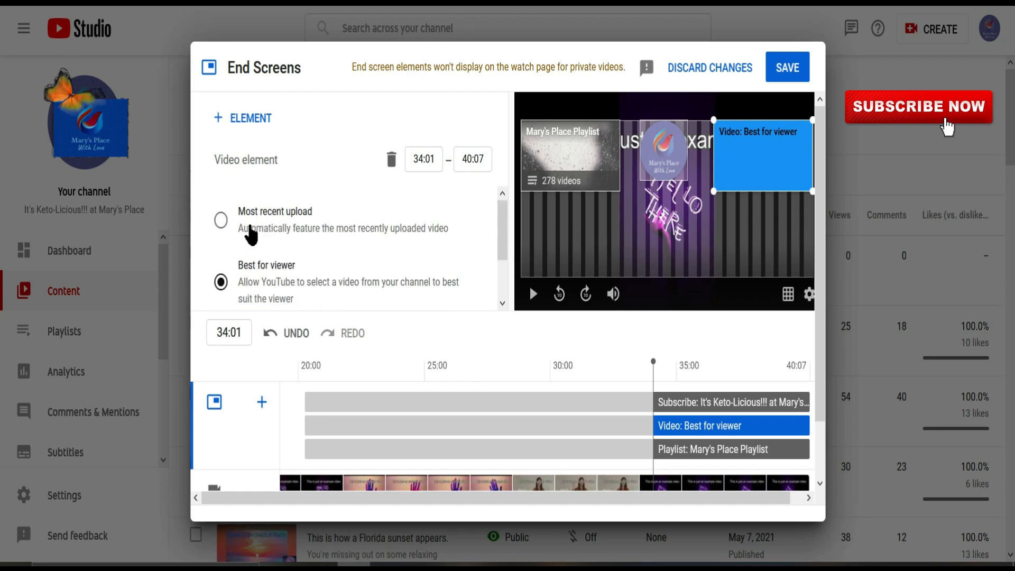
left_click(220, 221)
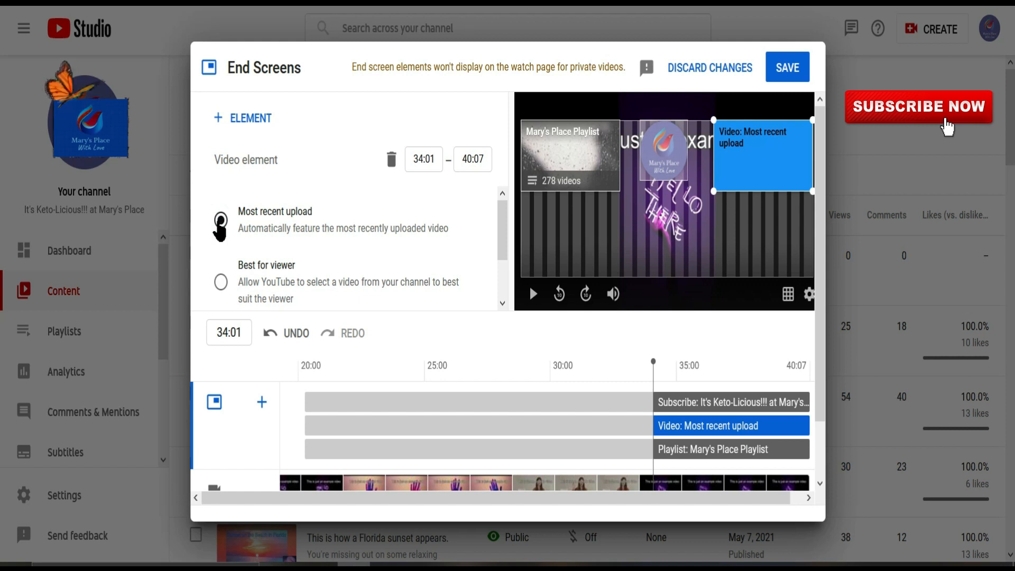
left_click(221, 282)
scroll(275, 273, "down", 2)
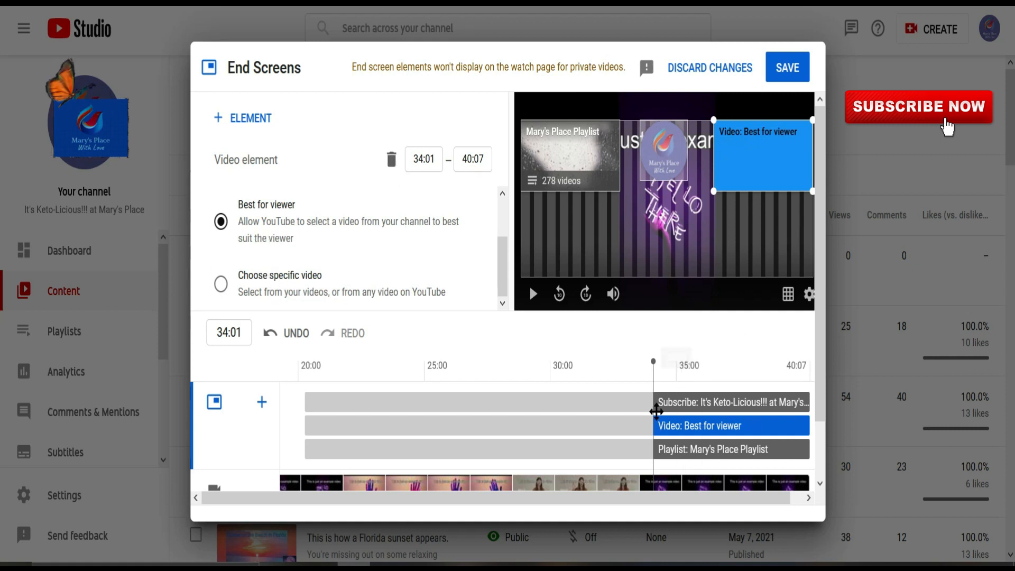
- Move the start of all three end screen elements to 35:07 and save the end screen after previewing it
scroll(639, 406, "down", 1)
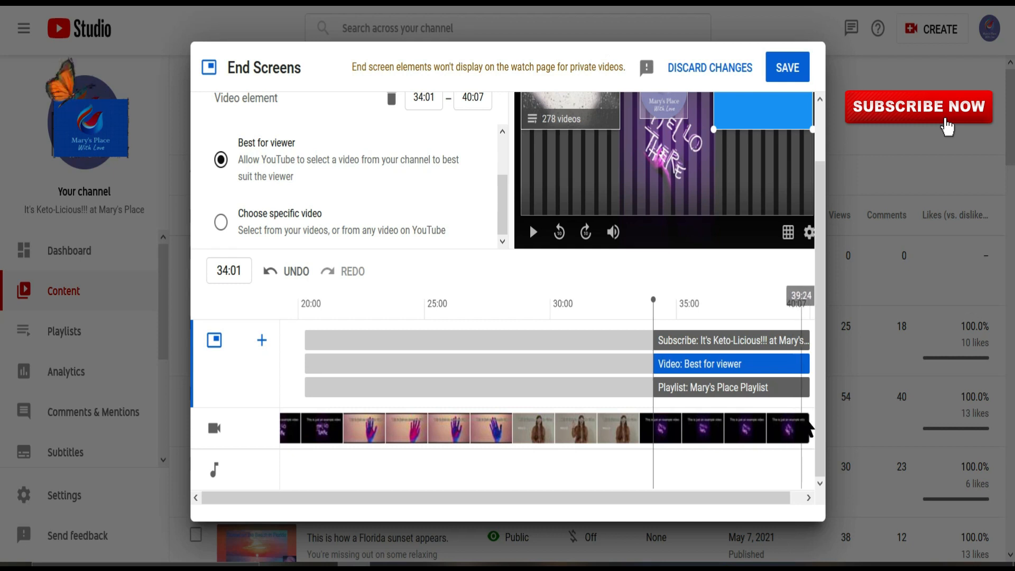
scroll(778, 389, "up", 1)
scroll(766, 390, "down", 1)
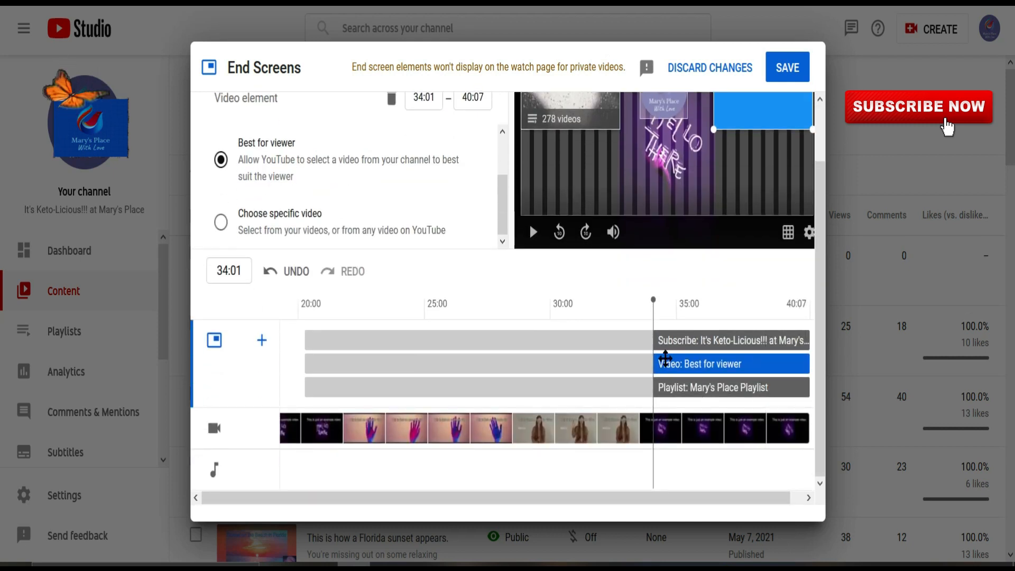
left_click_drag(654, 344, 685, 388)
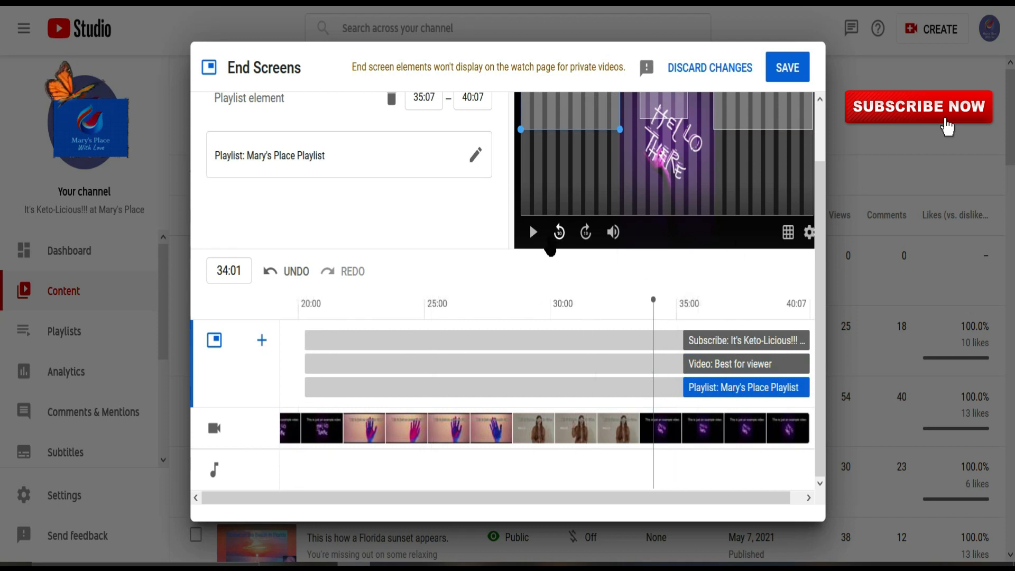
left_click(532, 232)
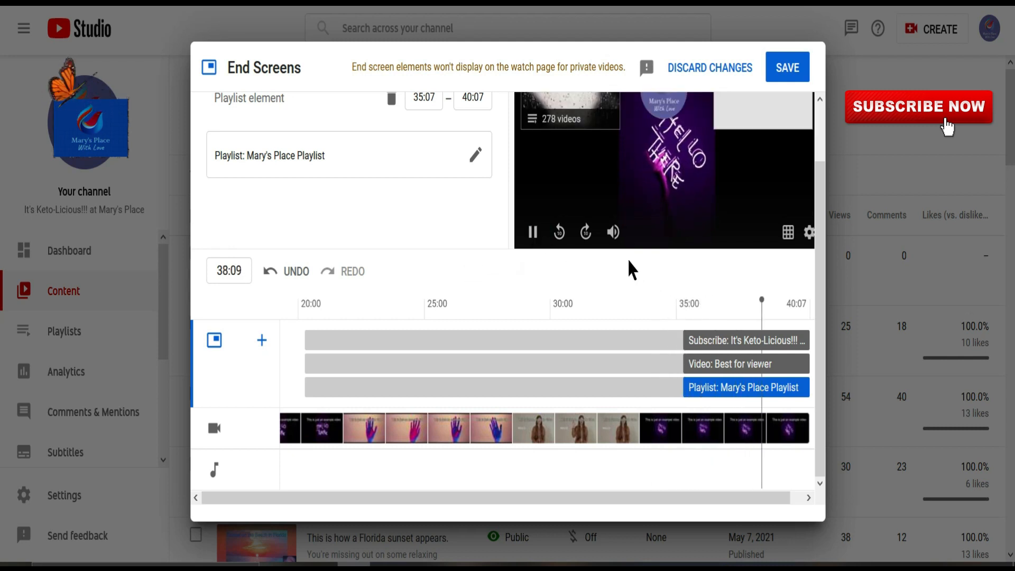
left_click(783, 68)
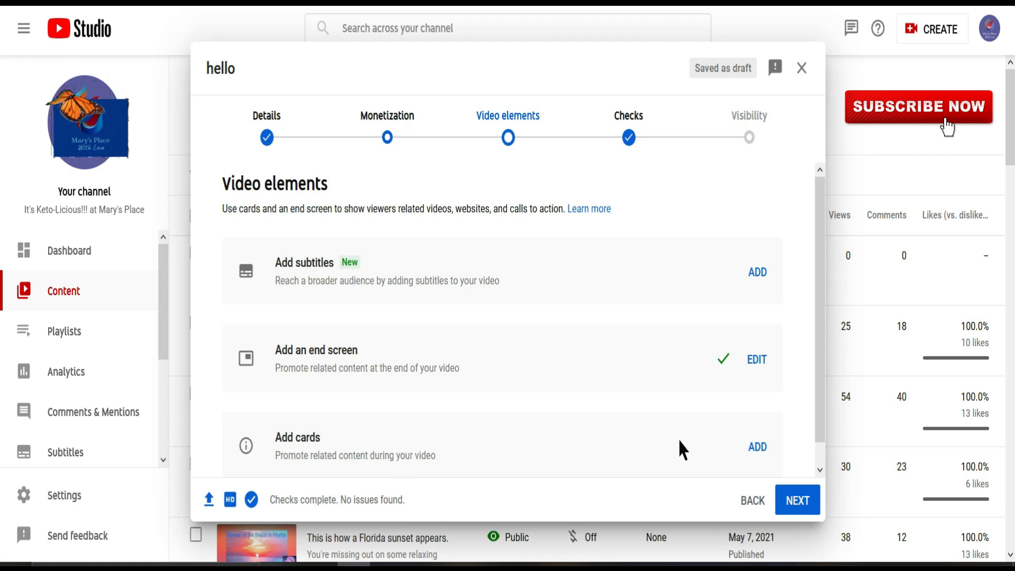
- Start adding a channel card to the video and copy the friend's channel address from their YouTube channel page
left_click(756, 449)
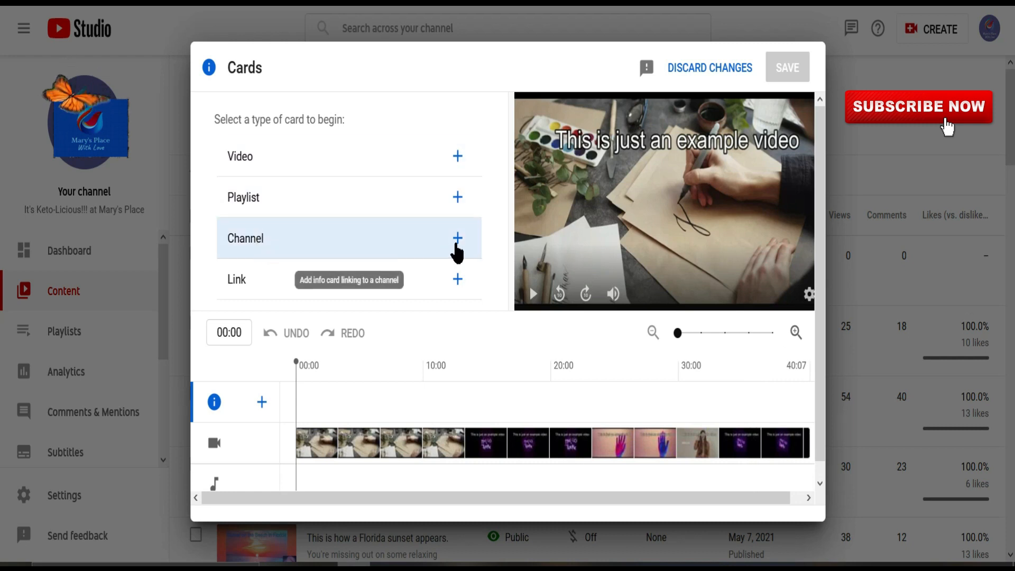
left_click(456, 243)
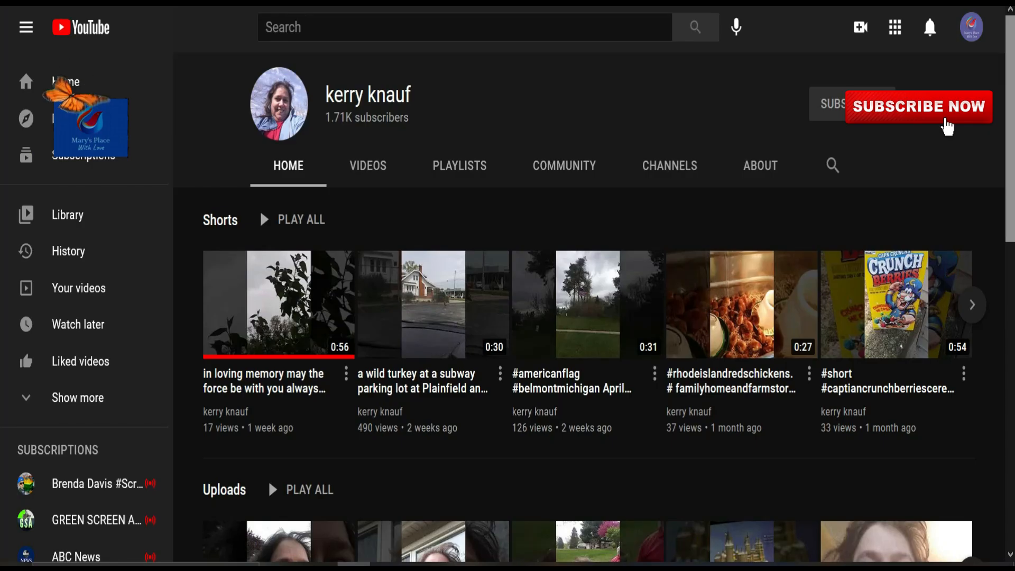
key("ctrl+l")
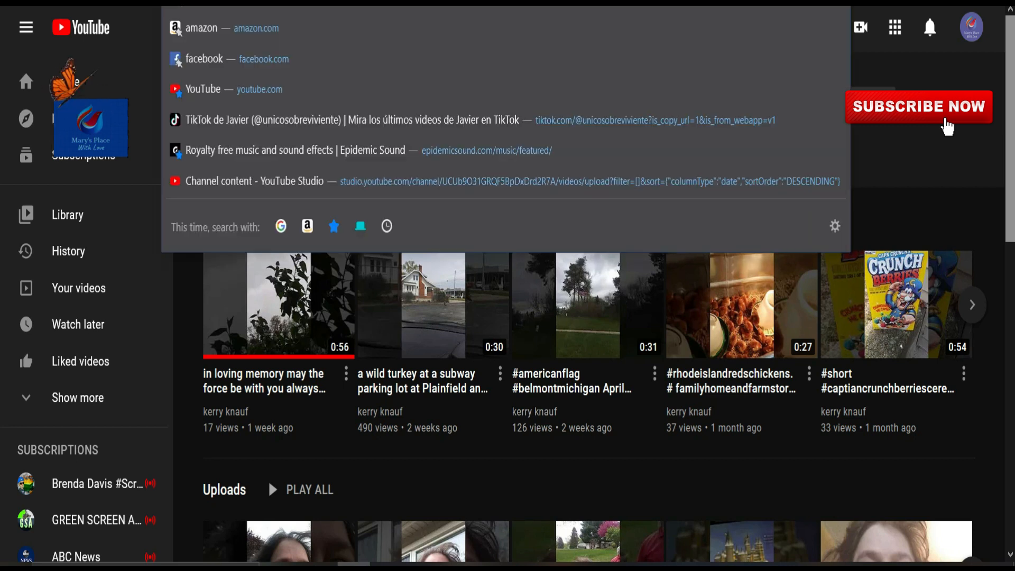
right_click(269, 1)
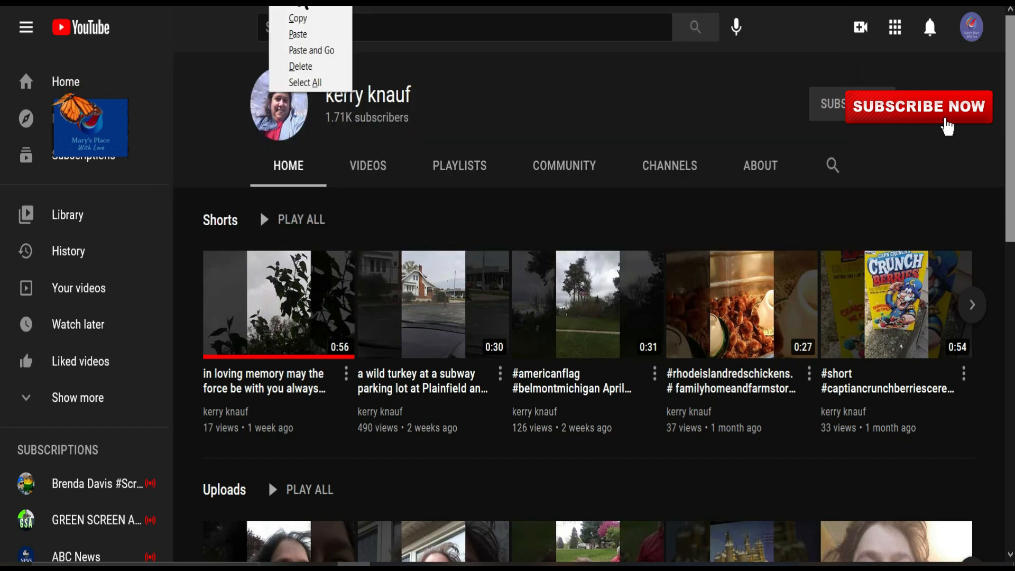
left_click(305, 19)
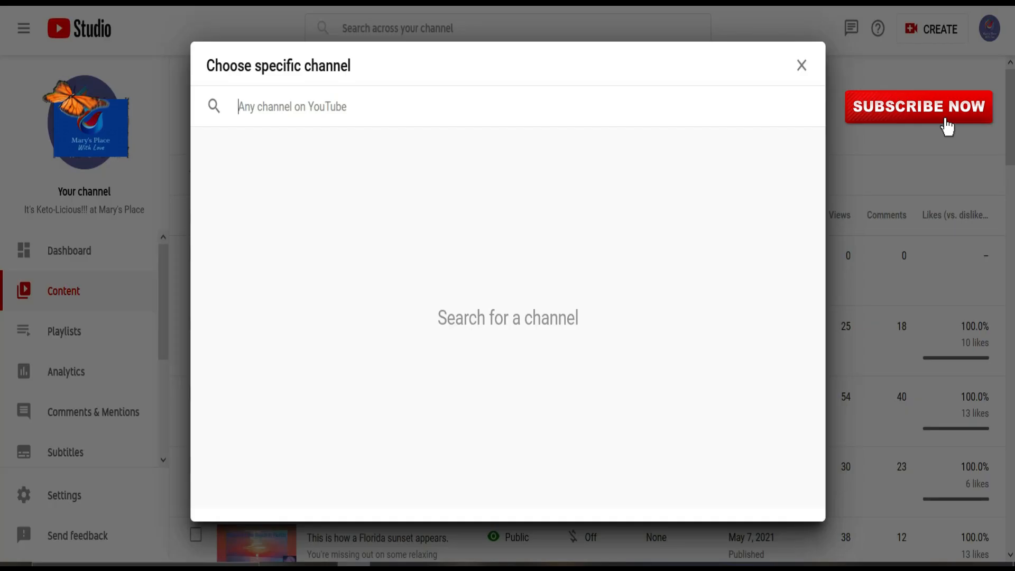
- Find the friend's channel by pasting the copied channel address into the channel search and choose it for the card
left_click(261, 108)
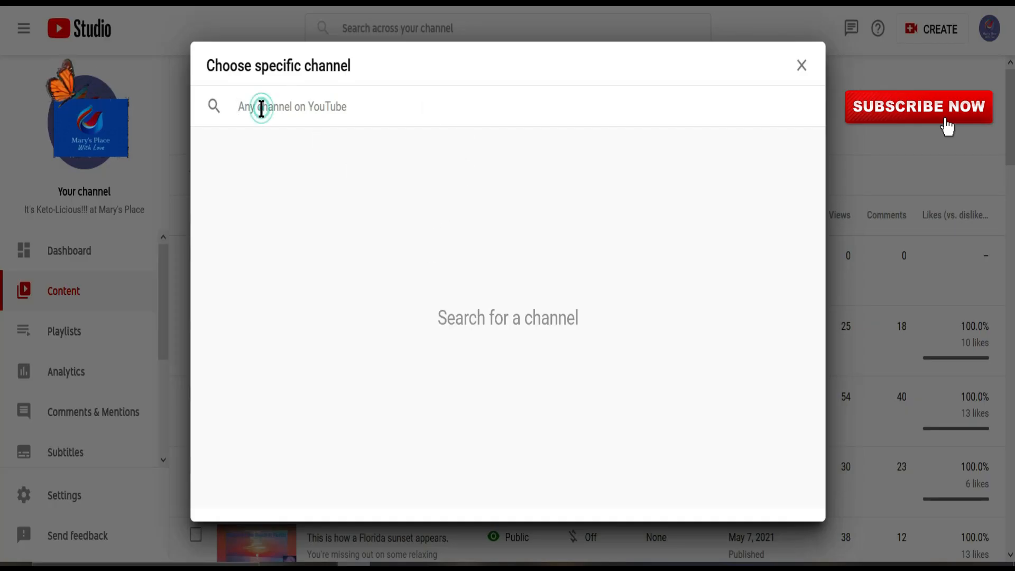
right_click(246, 108)
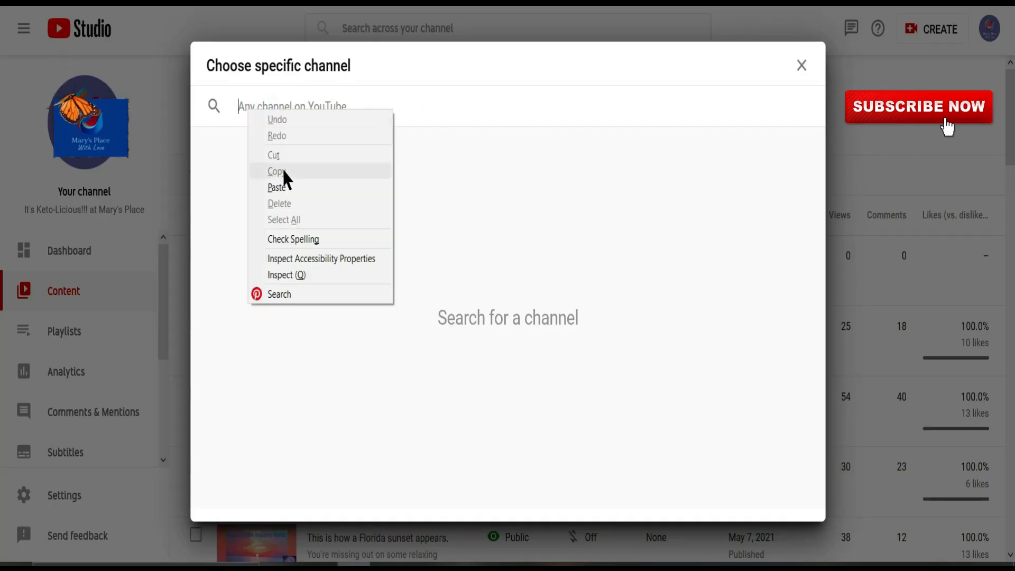
left_click(283, 189)
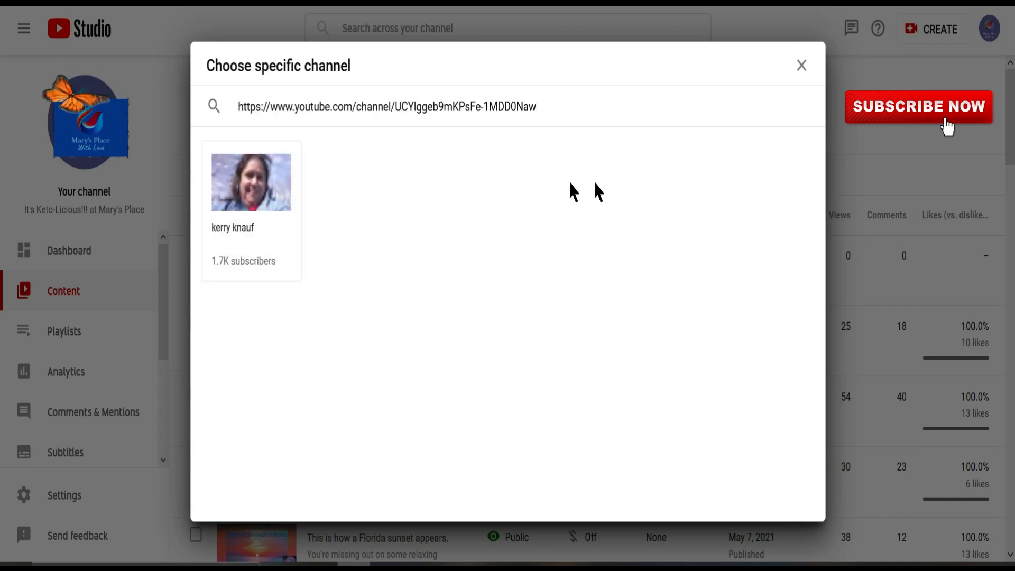
left_click(257, 198)
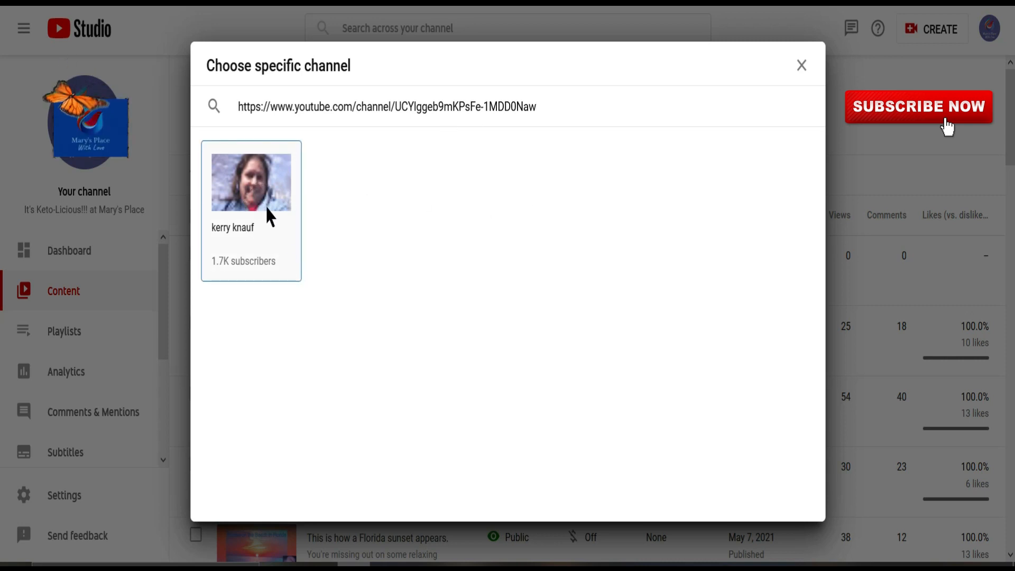
left_click(254, 185)
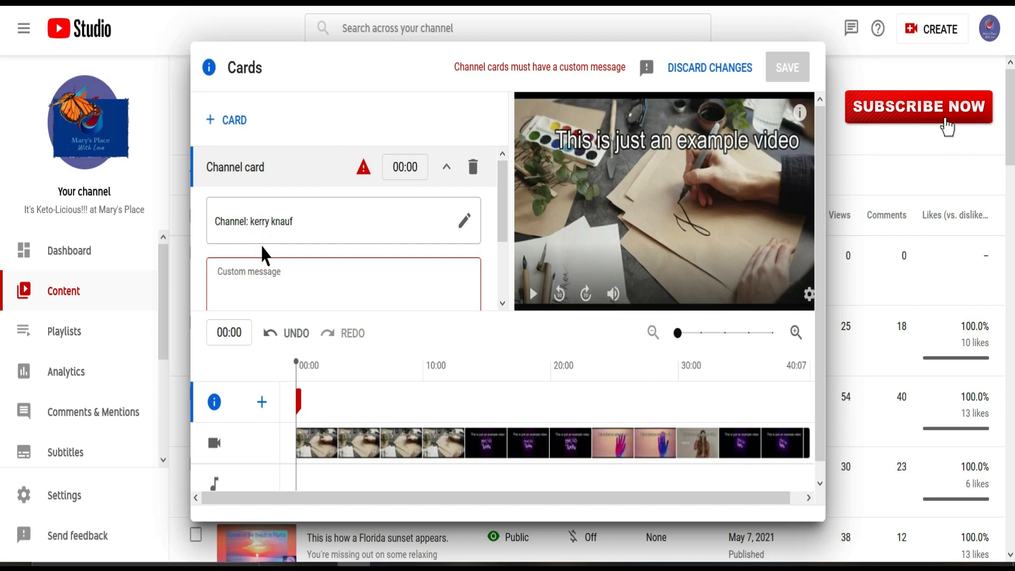
- Enter "My Sweet friend you must meet." as the channel card's custom message
left_click(270, 276)
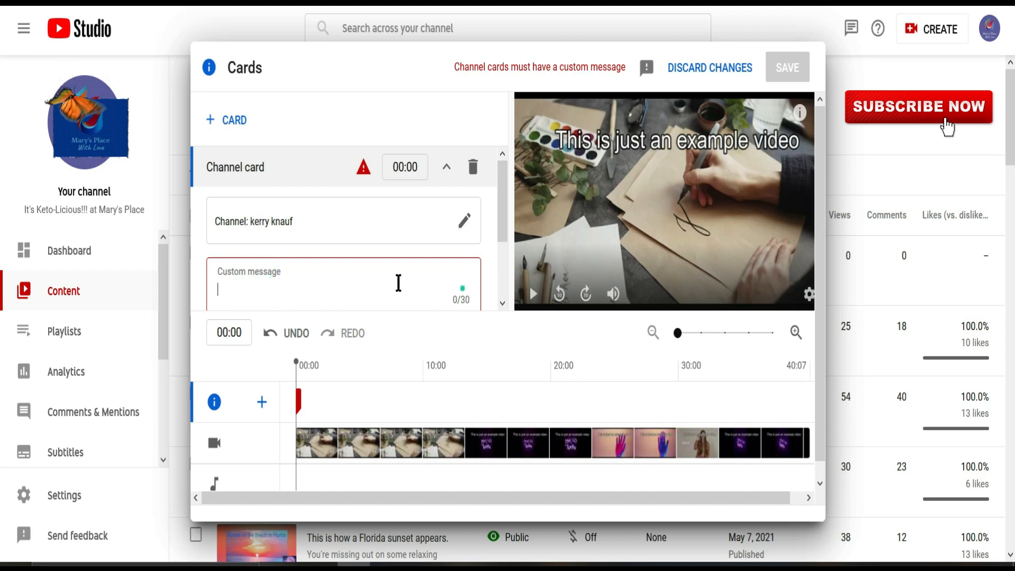
type("M")
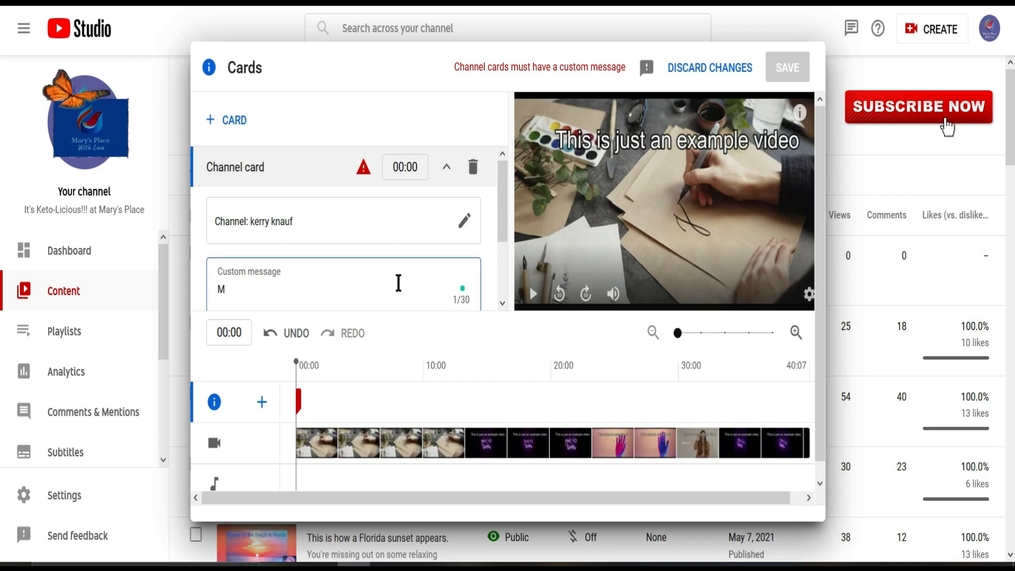
type("y Swee")
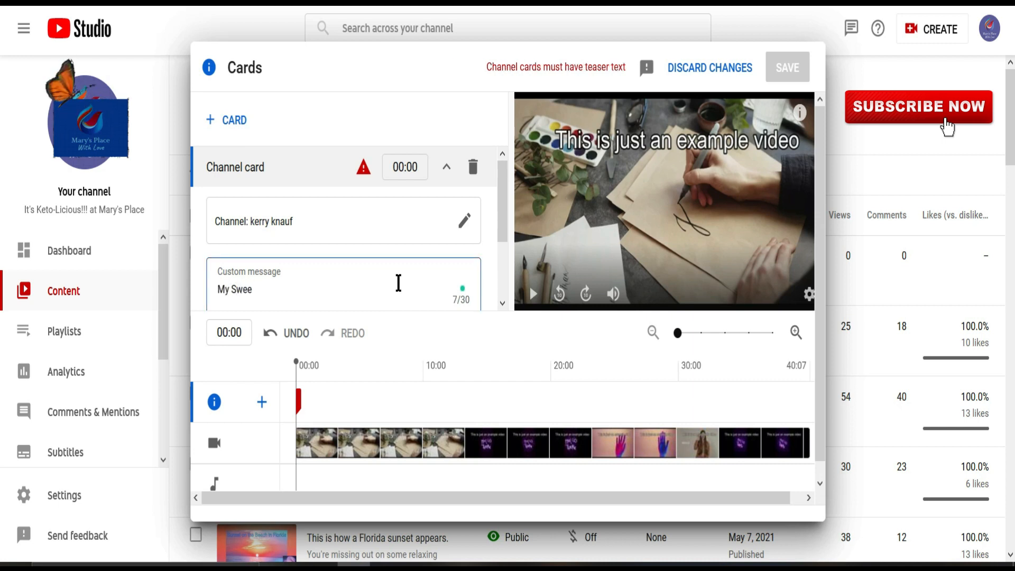
type("t fr")
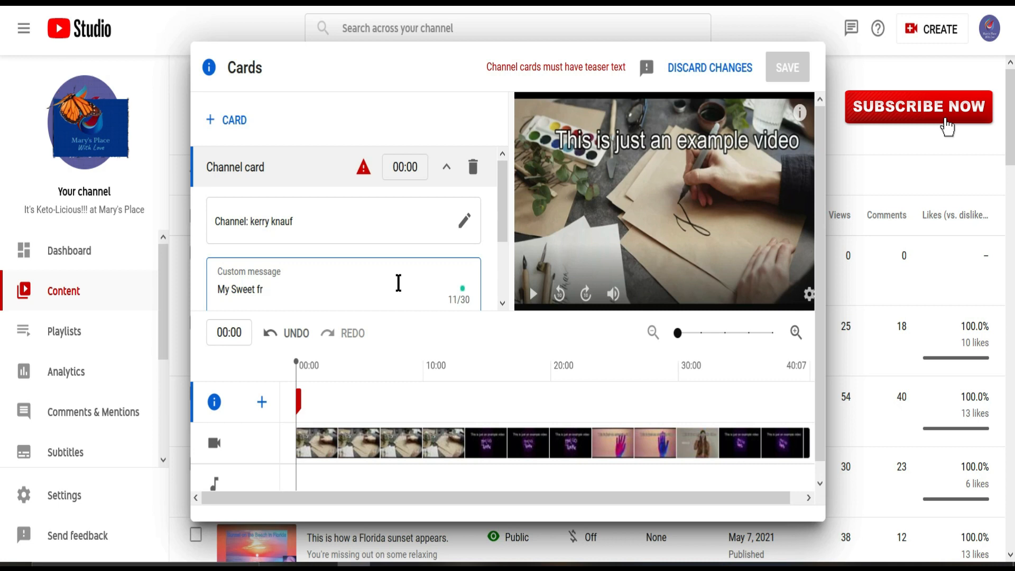
type("iend you must meet.")
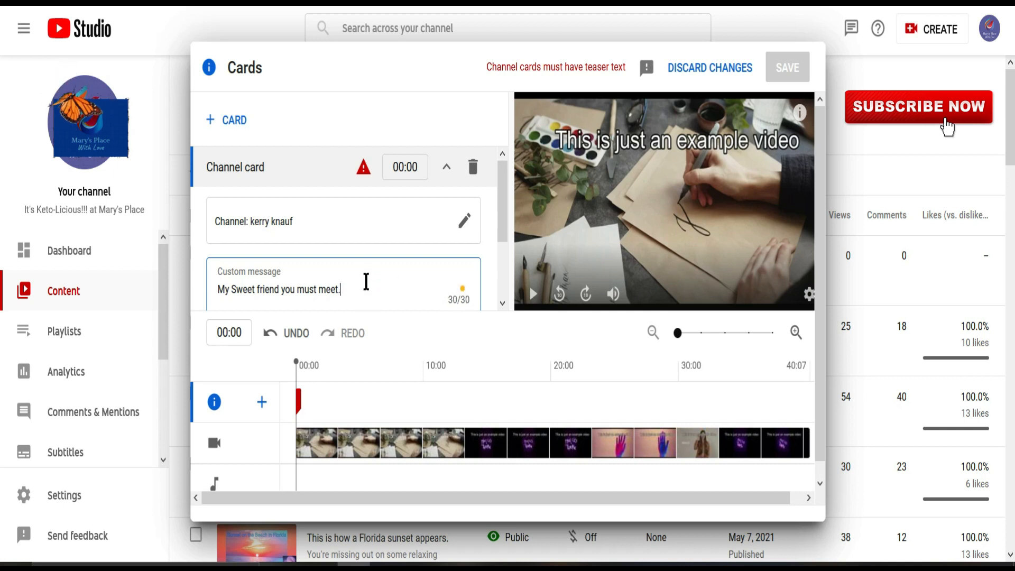
scroll(364, 281, "down", 2)
left_click(287, 257)
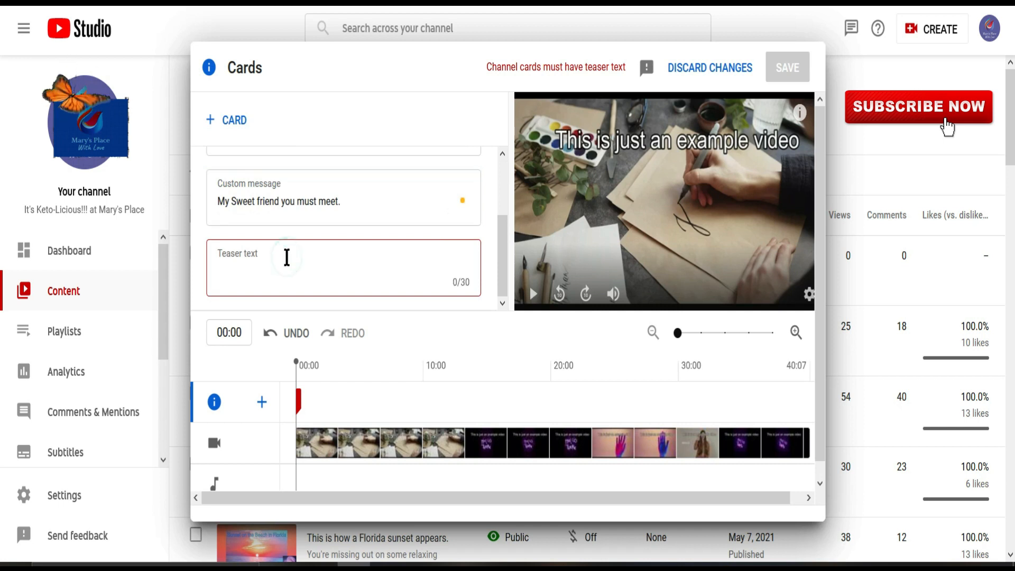
left_click_drag(275, 253, 201, 252)
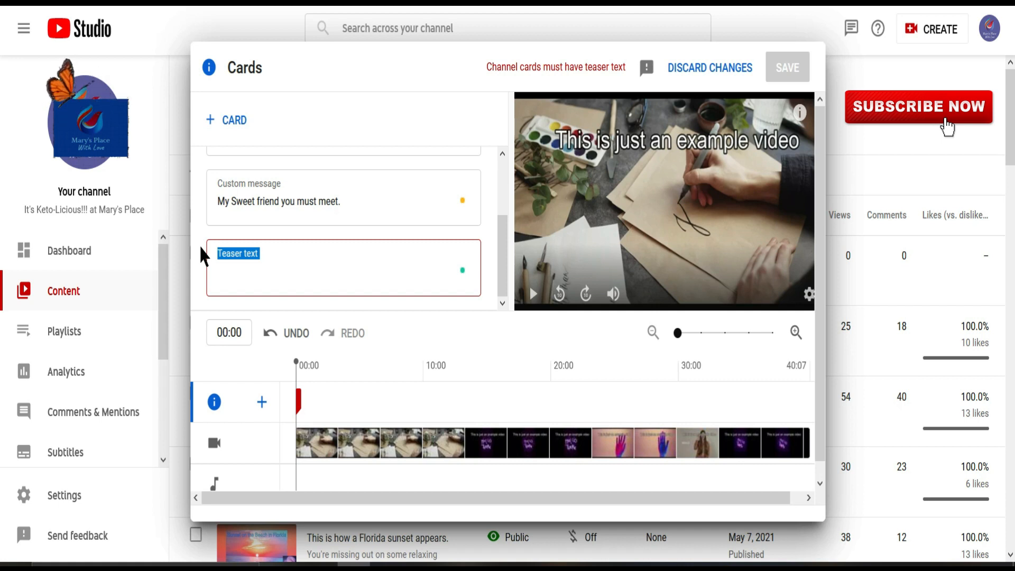
key("l")
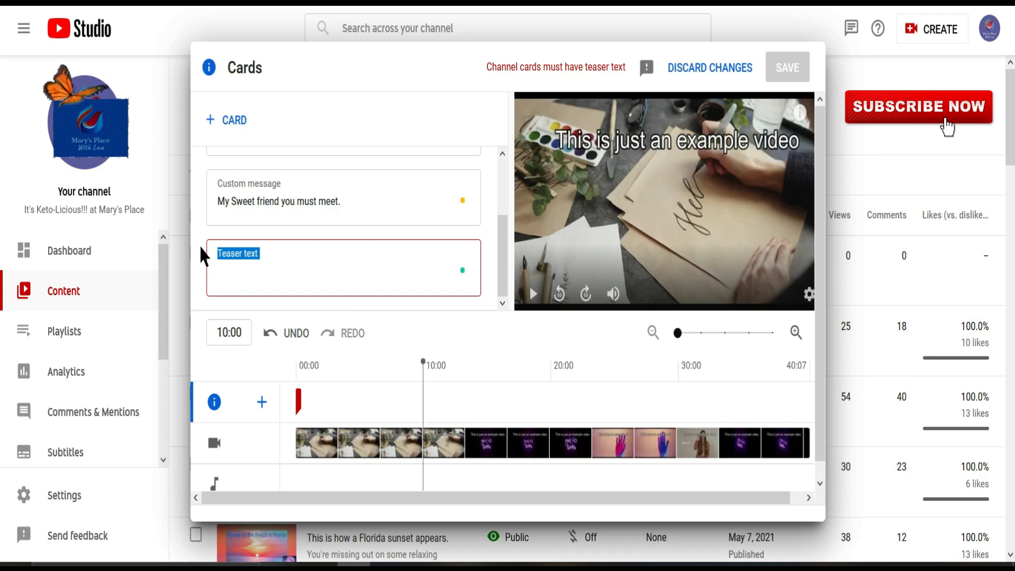
key("space")
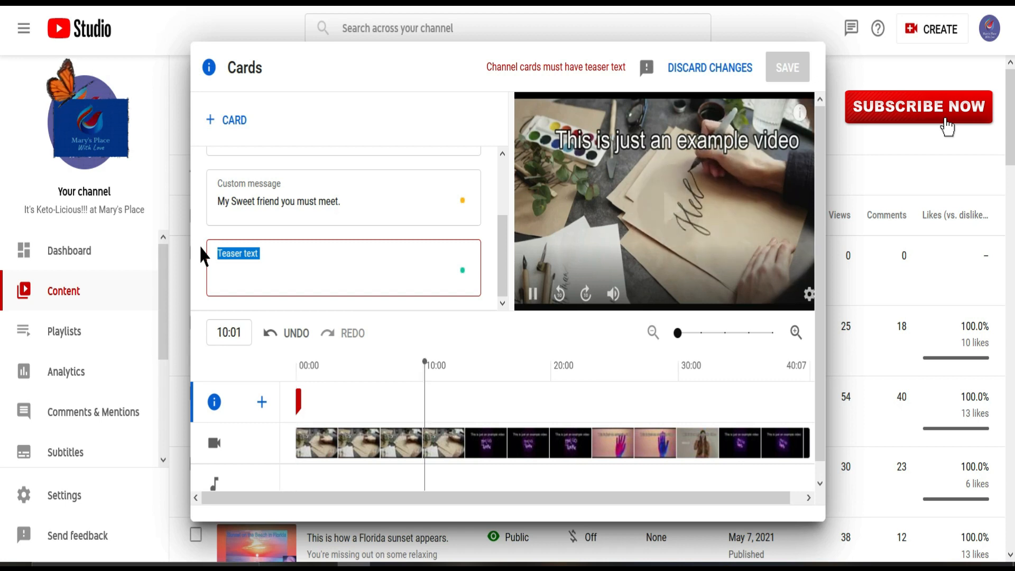
key("space")
key("j")
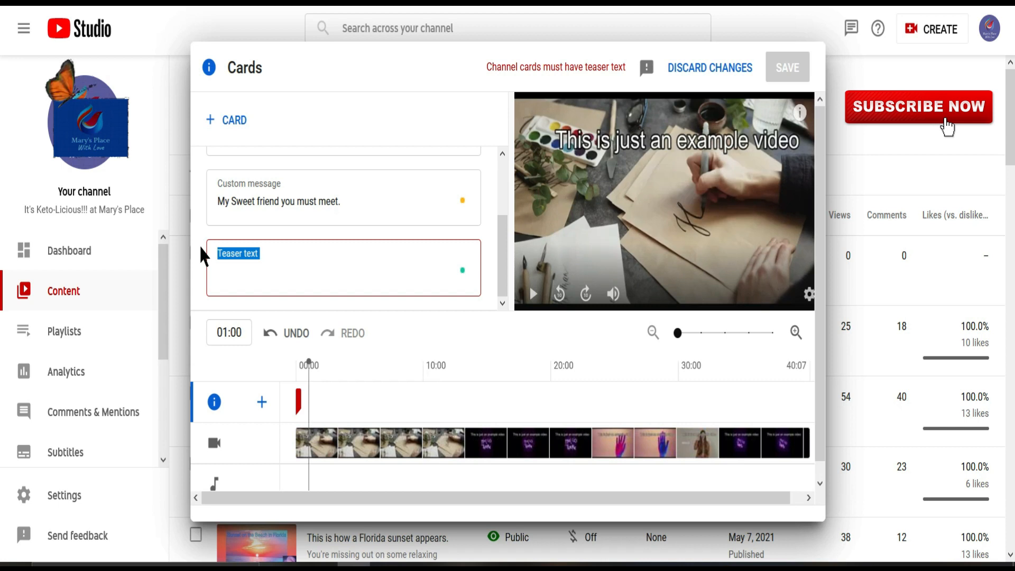
key("Right")
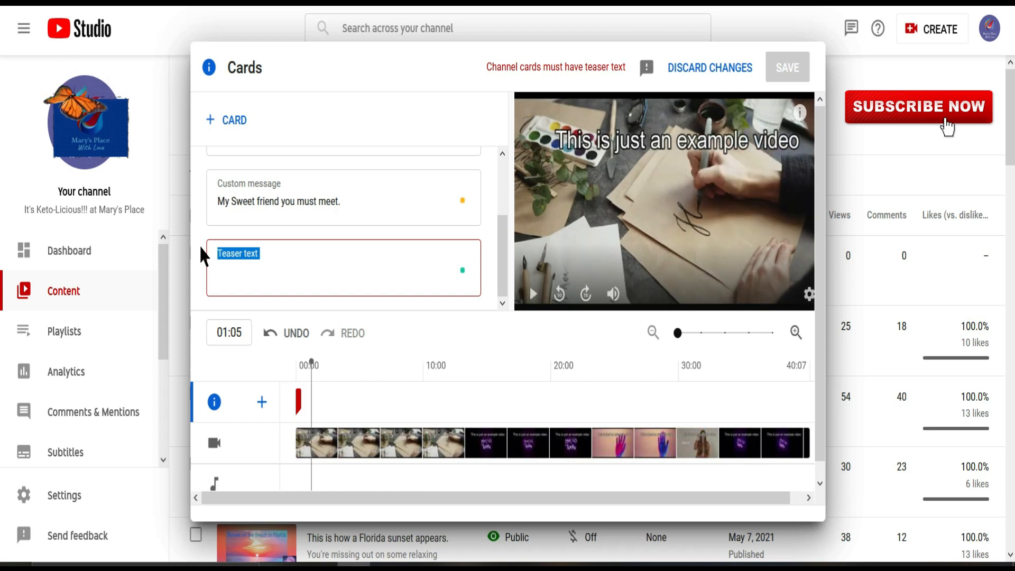
left_click_drag(277, 248, 188, 240)
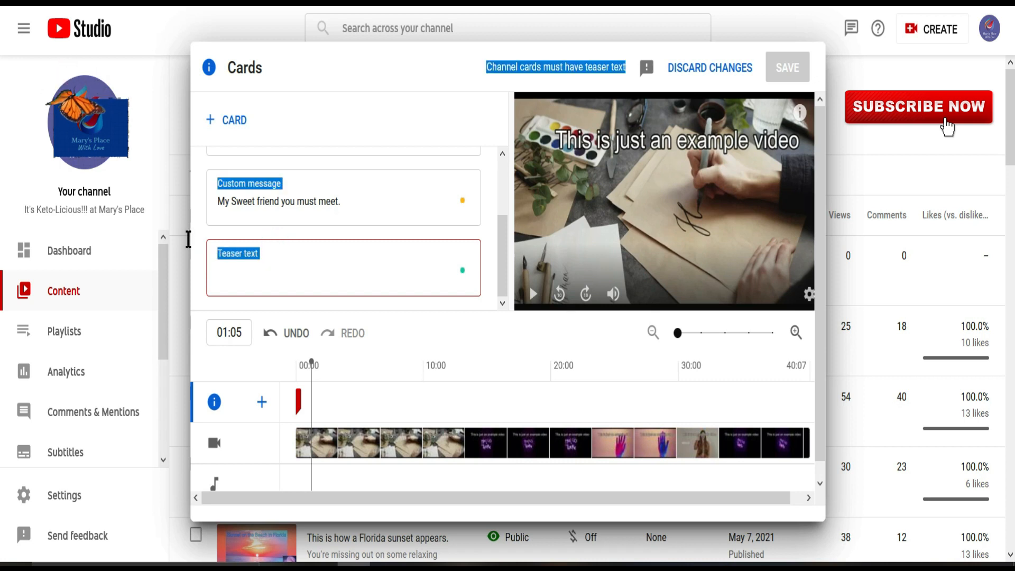
left_click(289, 267)
left_click_drag(276, 255, 214, 250)
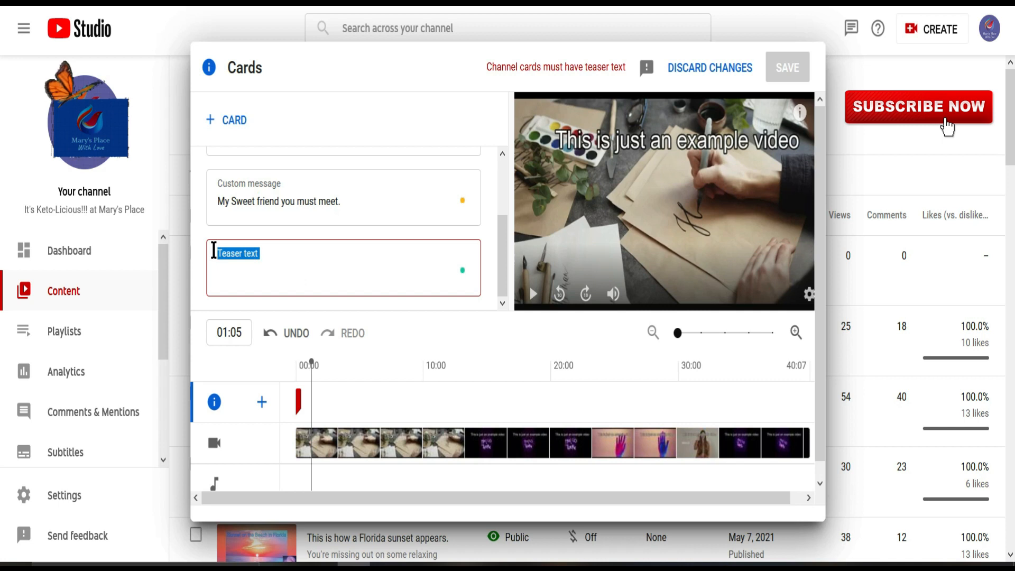
key("l")
key("k")
key("space")
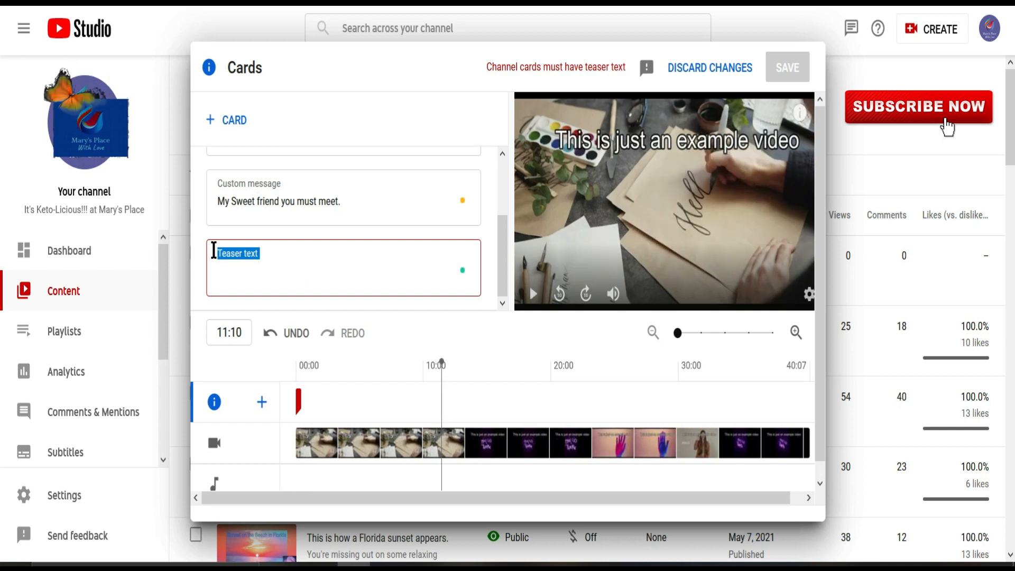
left_click(279, 253)
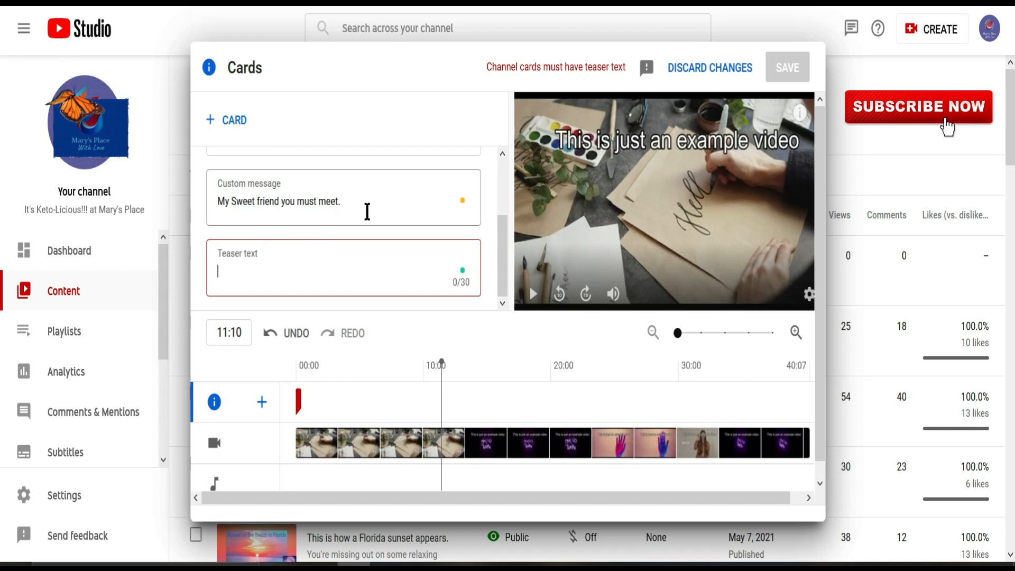
- Remove the final period from the channel card's custom message so it reads "My Sweet friend you must meet"
scroll(368, 216, "up", 2)
scroll(368, 217, "down", 2)
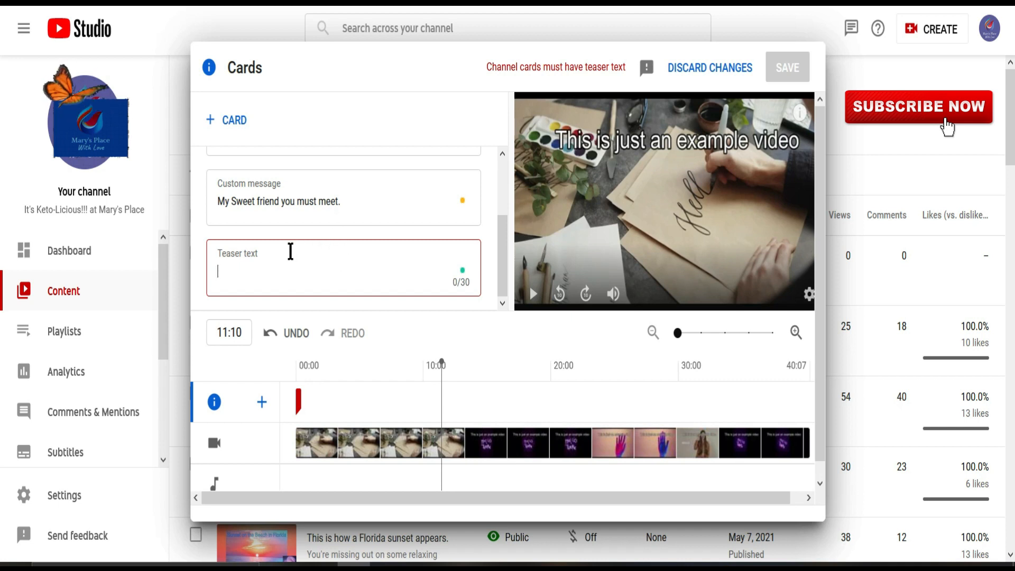
scroll(379, 222, "up", 2)
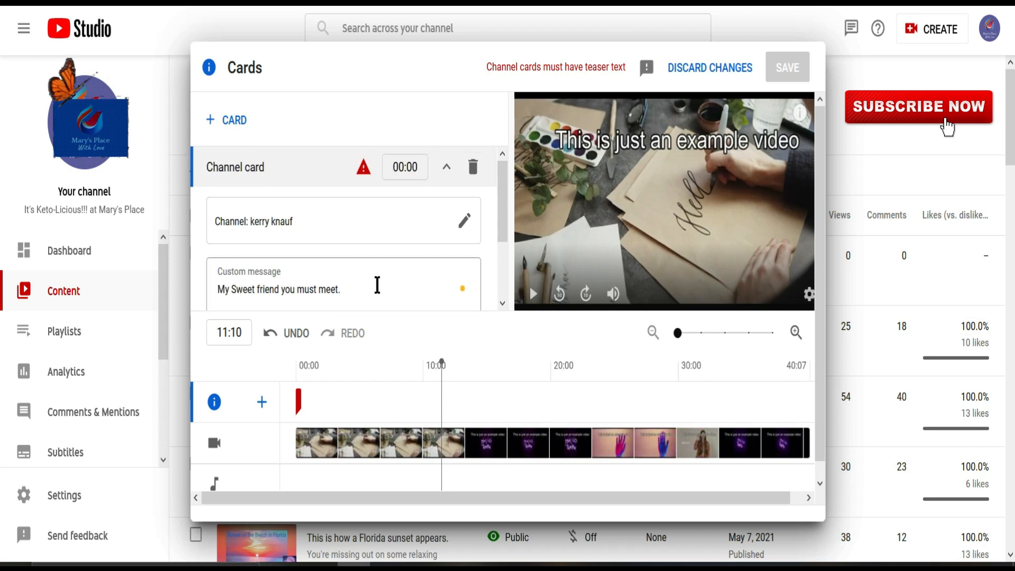
left_click(363, 286)
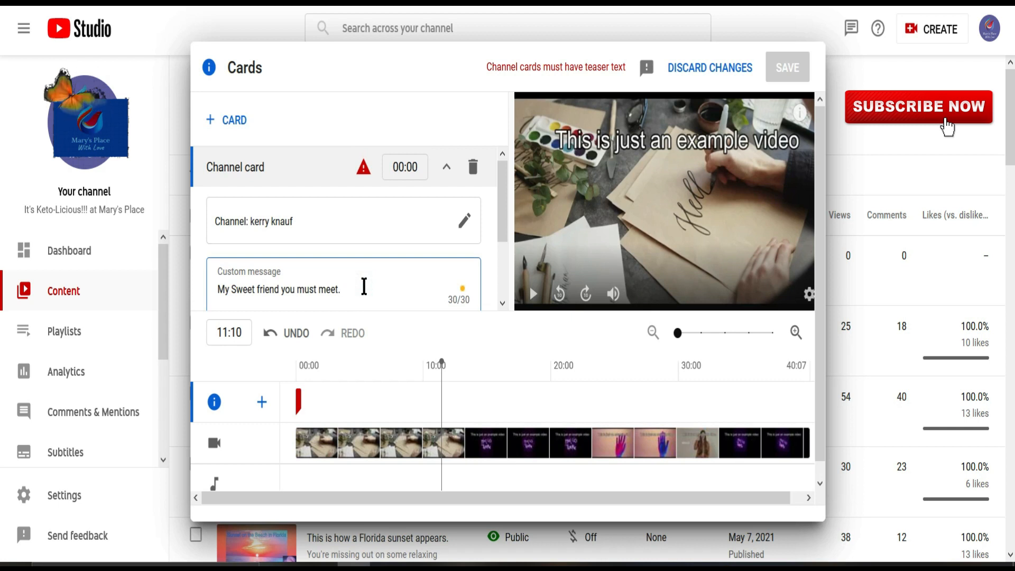
- Set the teaser text to "click here to join" followed by the friend's first name and save the channel card
scroll(375, 281, "down", 2)
left_click(333, 278)
type("c")
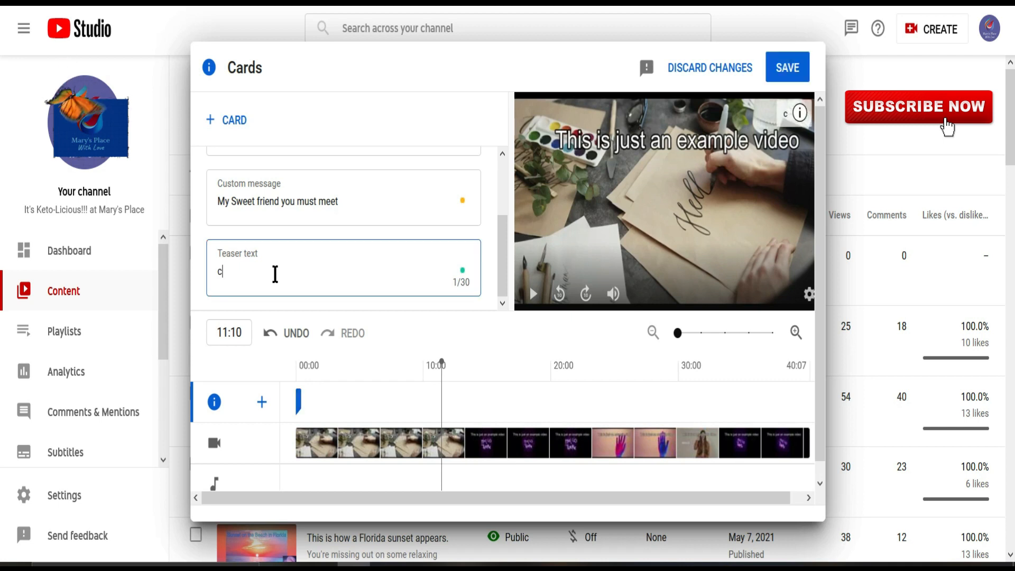
type("lick h")
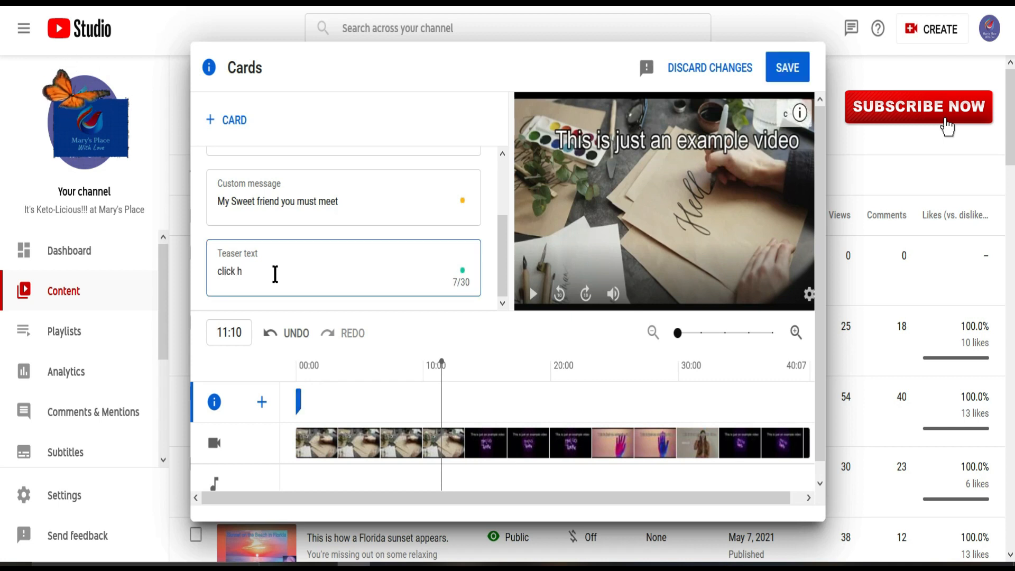
type("ere to")
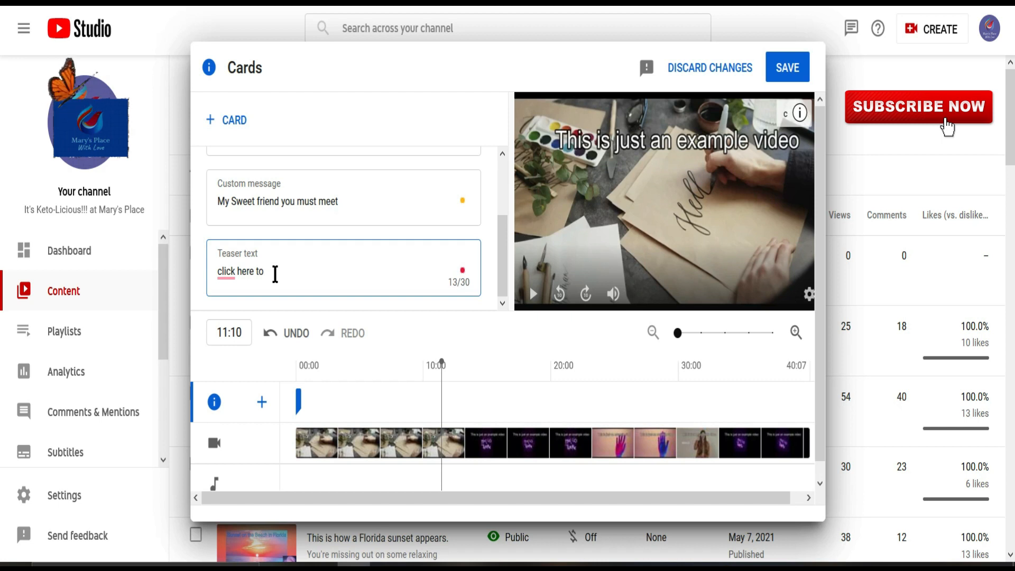
type(" join")
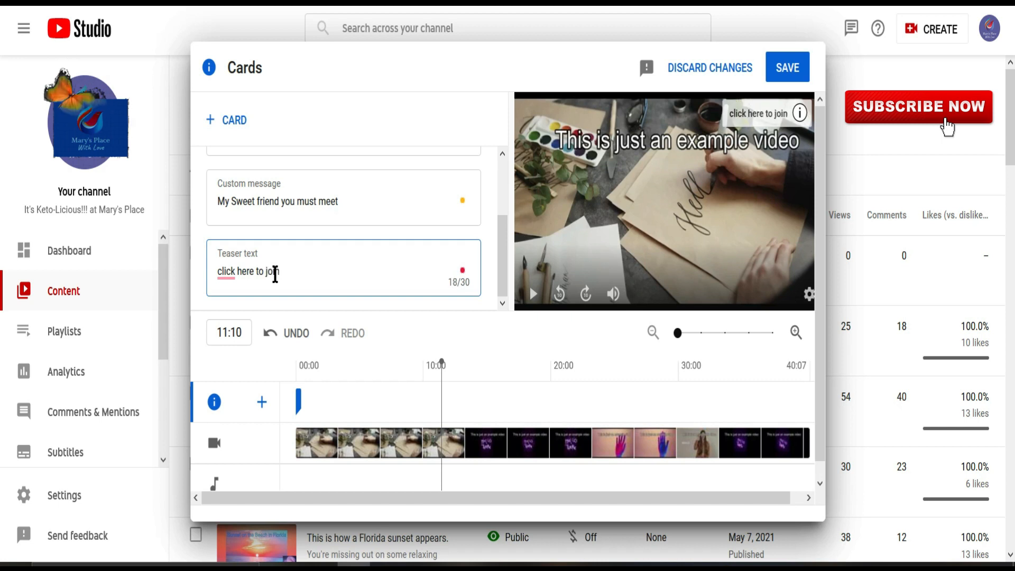
type(" Ke")
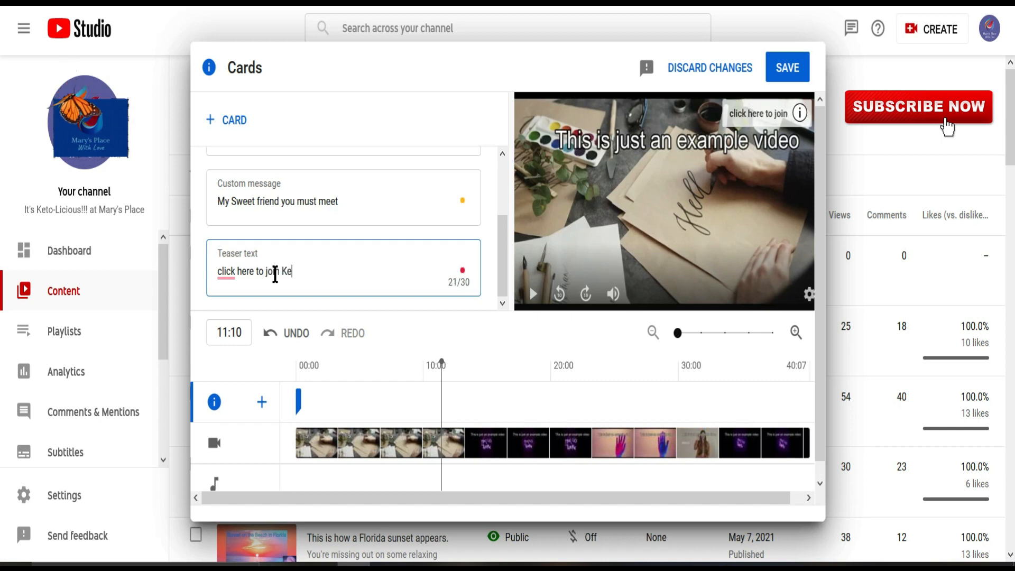
type("rry")
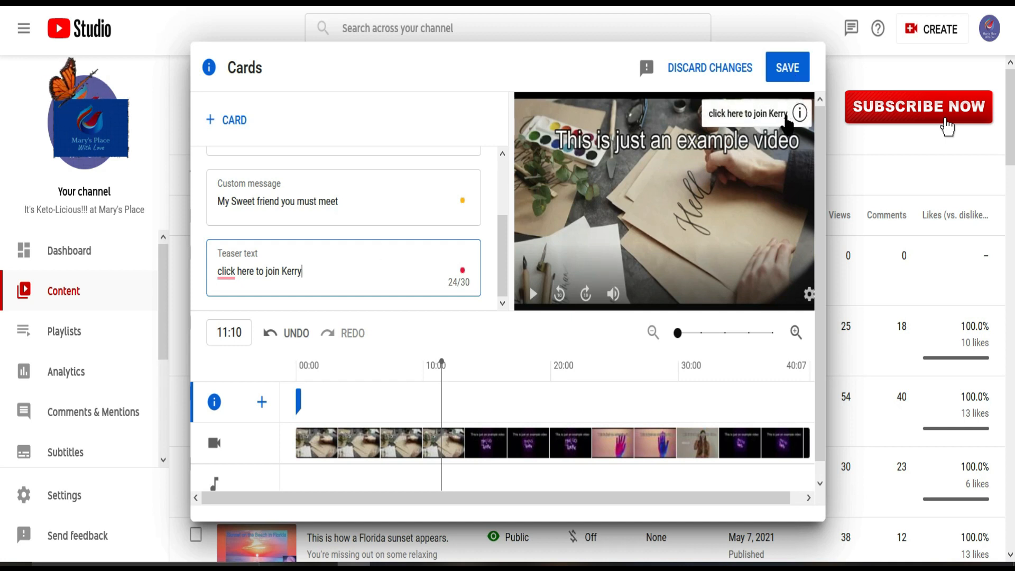
left_click(789, 68)
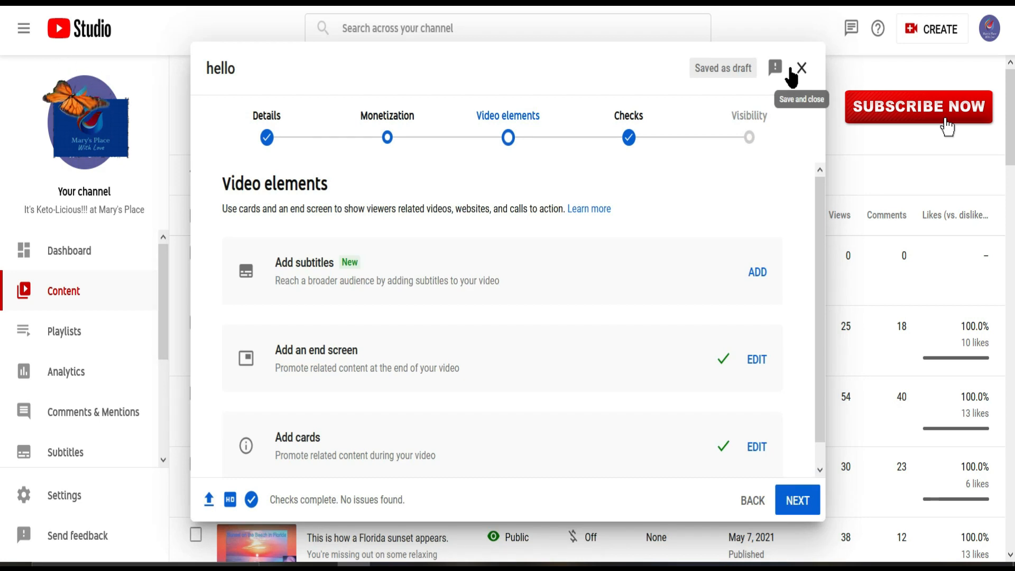
- Proceed to the hello video's visibility settings
left_click(629, 151)
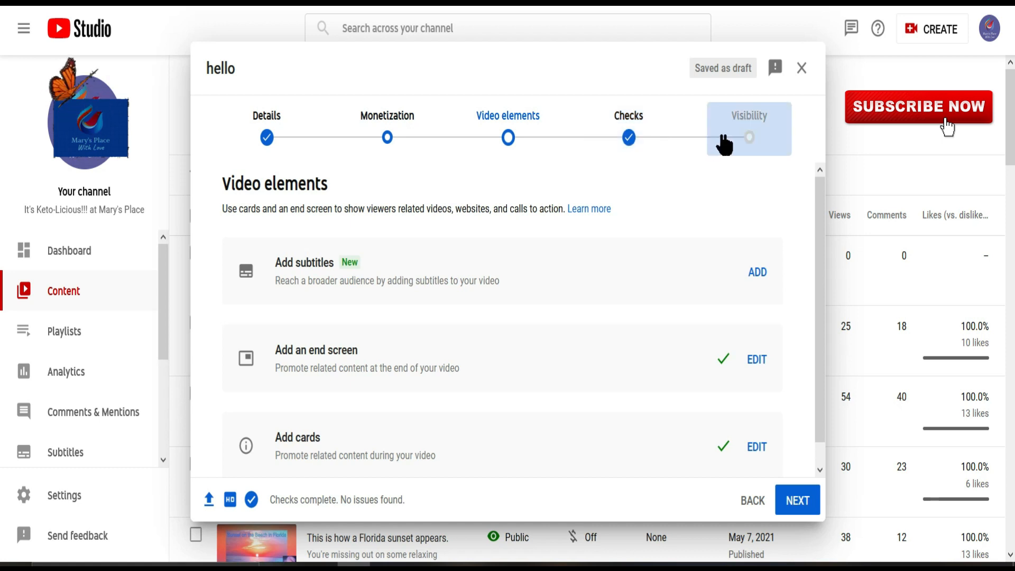
scroll(755, 200, "down", 1)
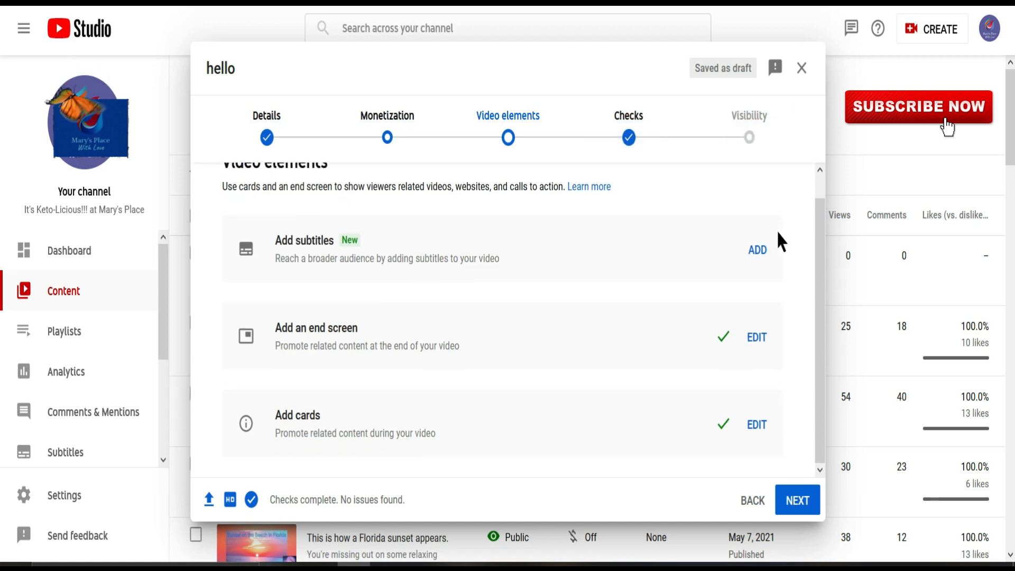
left_click(750, 140)
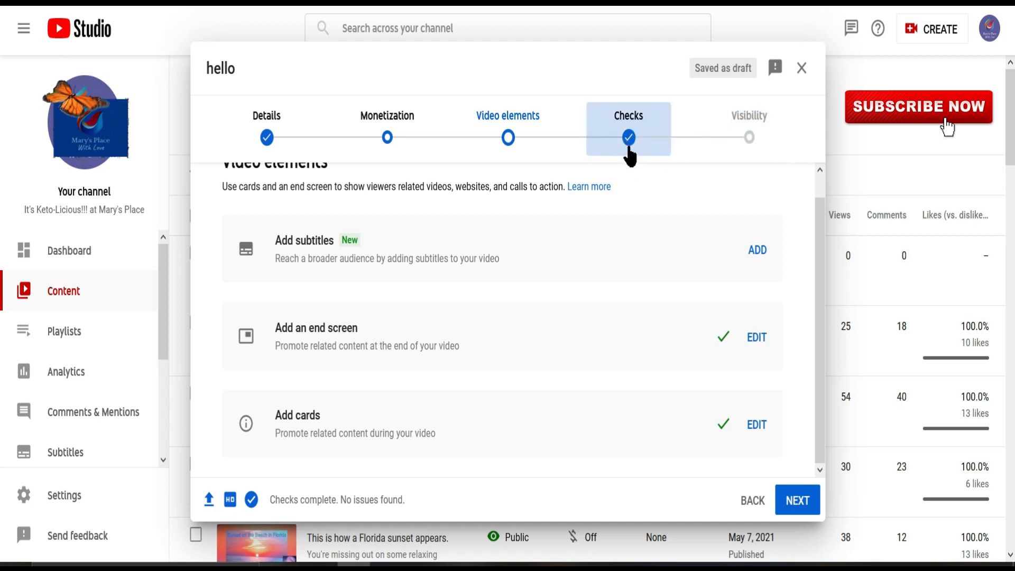
left_click(749, 139)
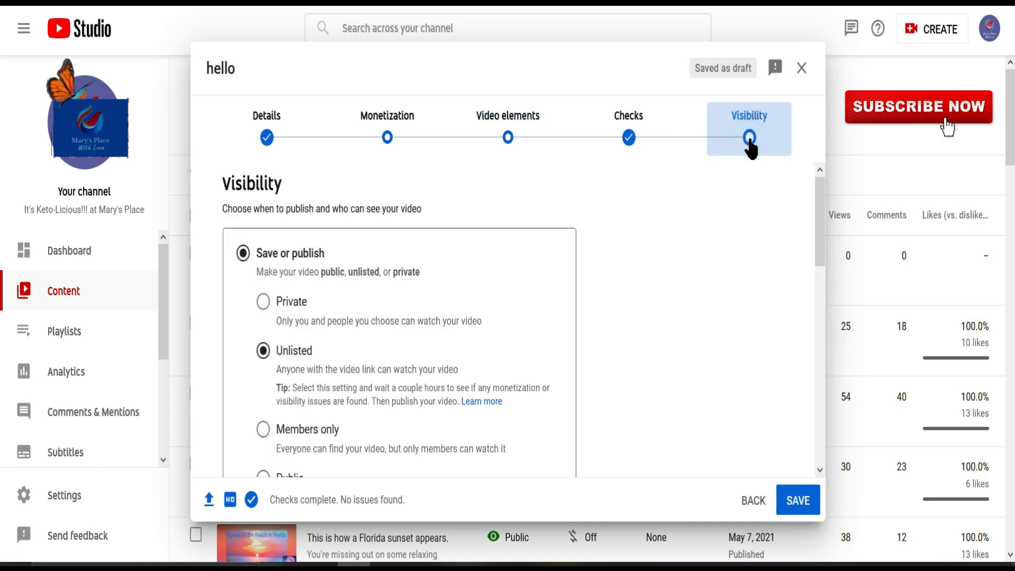
- Choose to schedule the hello video's public release and review the pre-publishing checklist
scroll(437, 322, "down", 3)
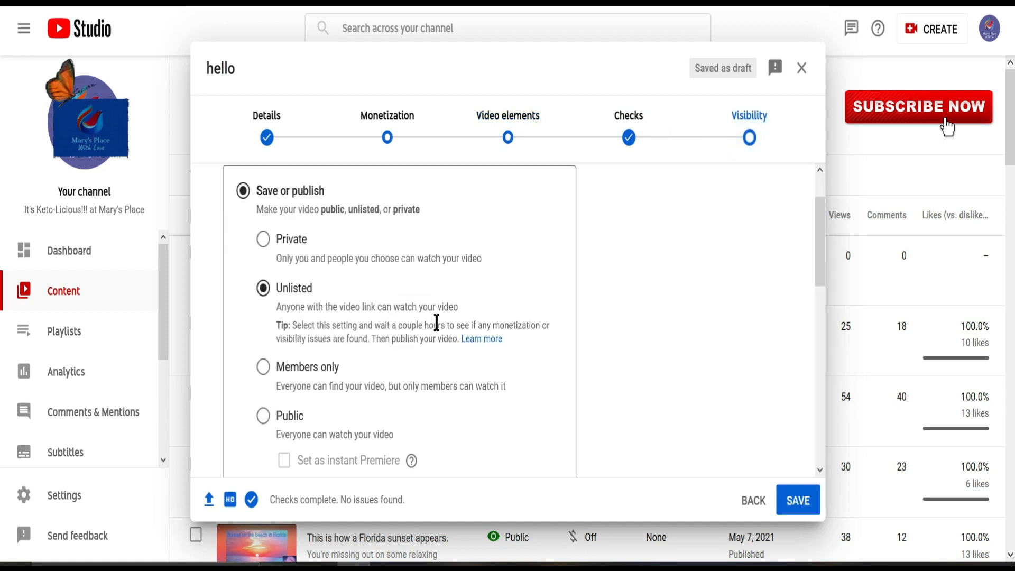
scroll(446, 322, "down", 3)
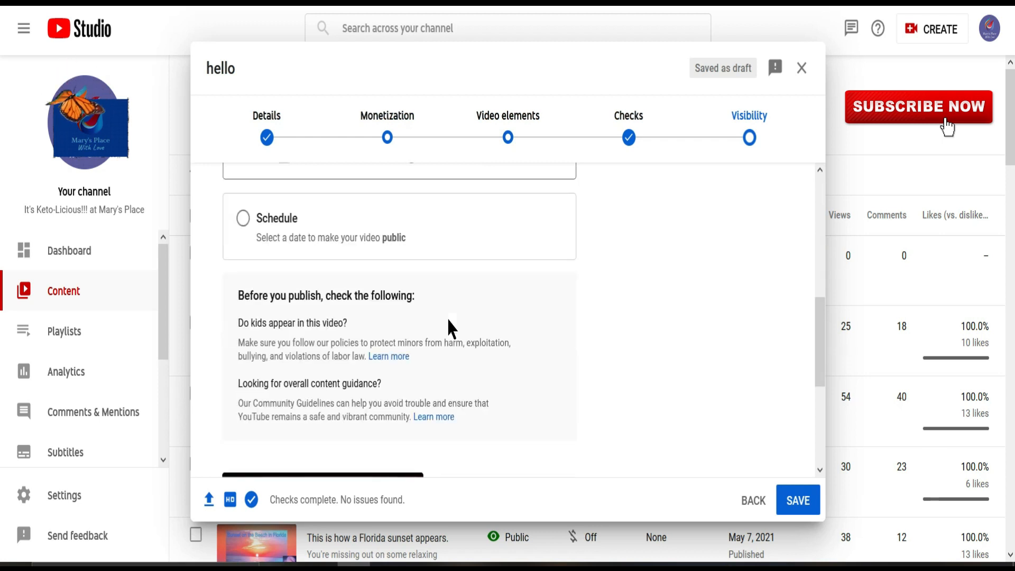
scroll(386, 305, "down", 3)
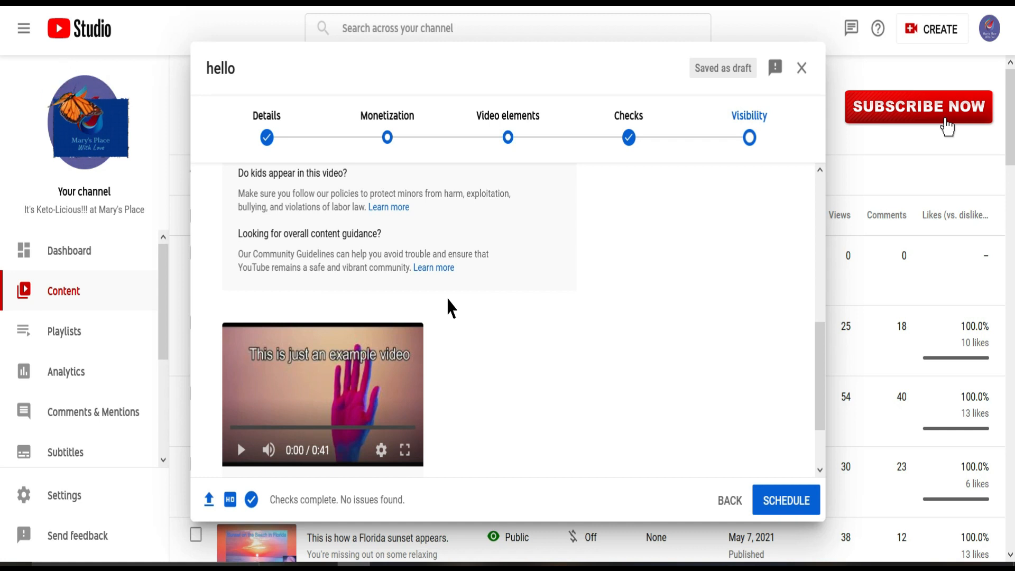
- Set the hello video's scheduled release time to 8:00 AM
scroll(505, 328, "up", 3)
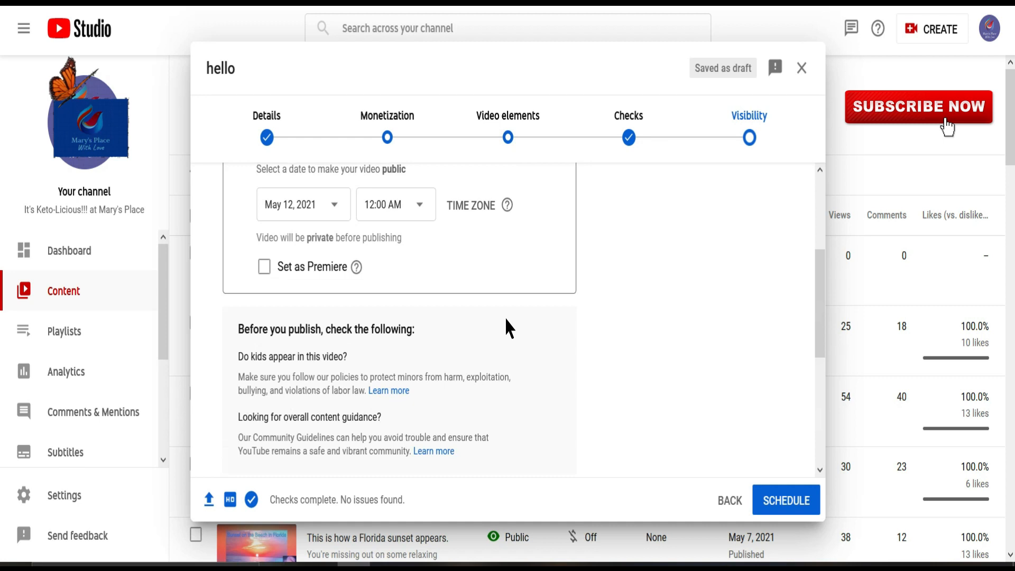
scroll(505, 319, "up", 3)
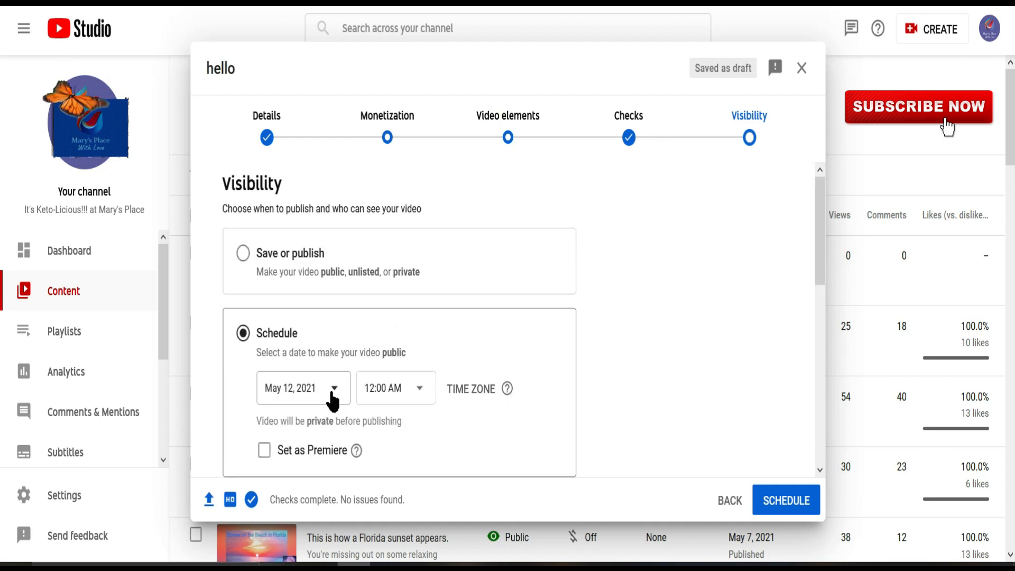
left_click(418, 392)
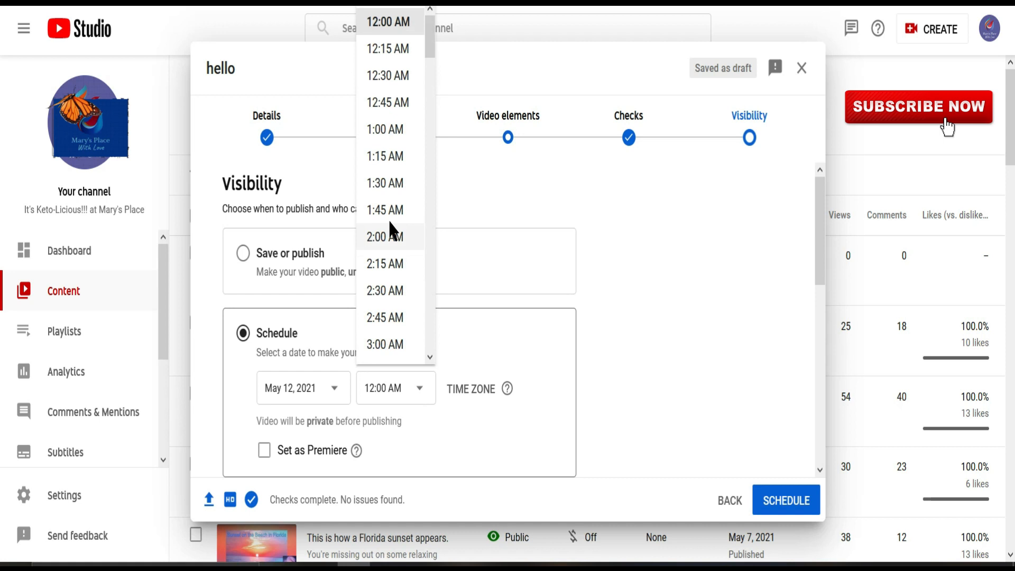
scroll(394, 236, "down", 10)
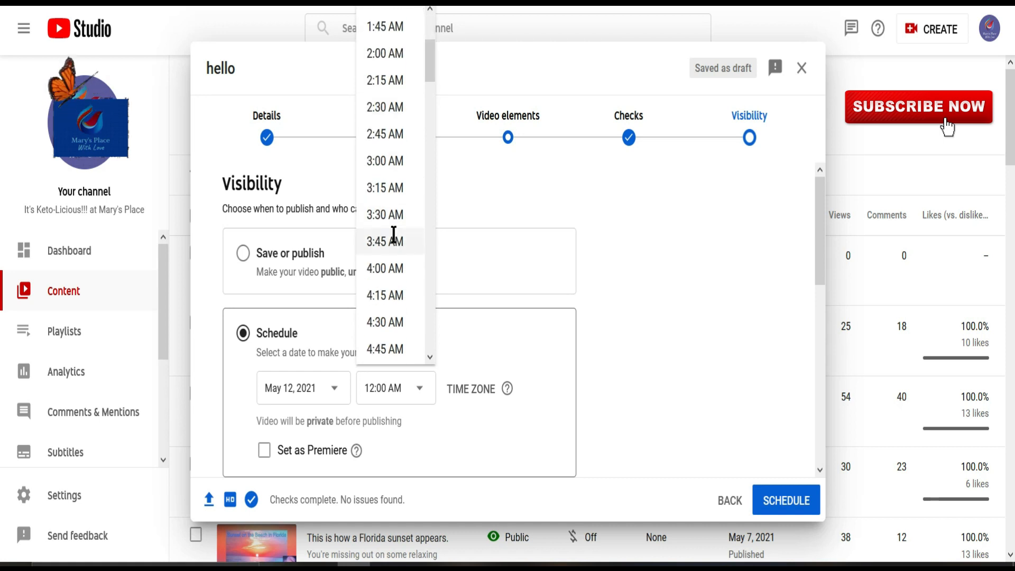
scroll(394, 236, "down", 4)
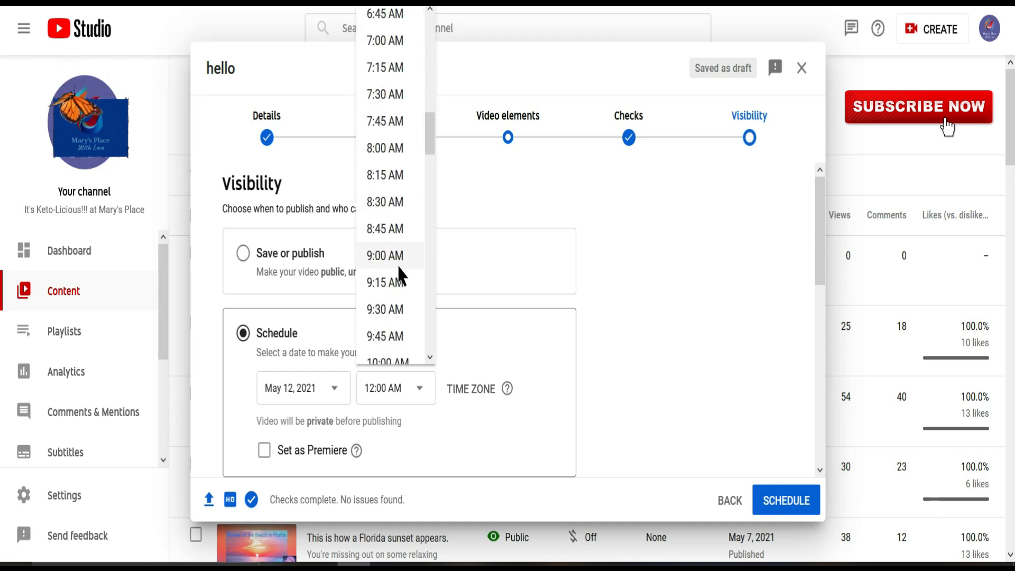
left_click(389, 150)
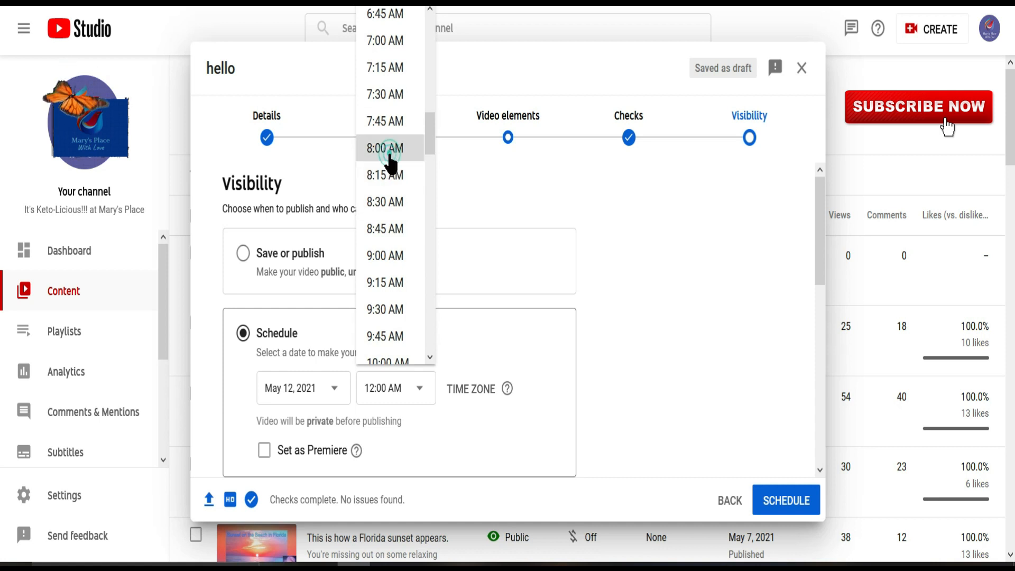